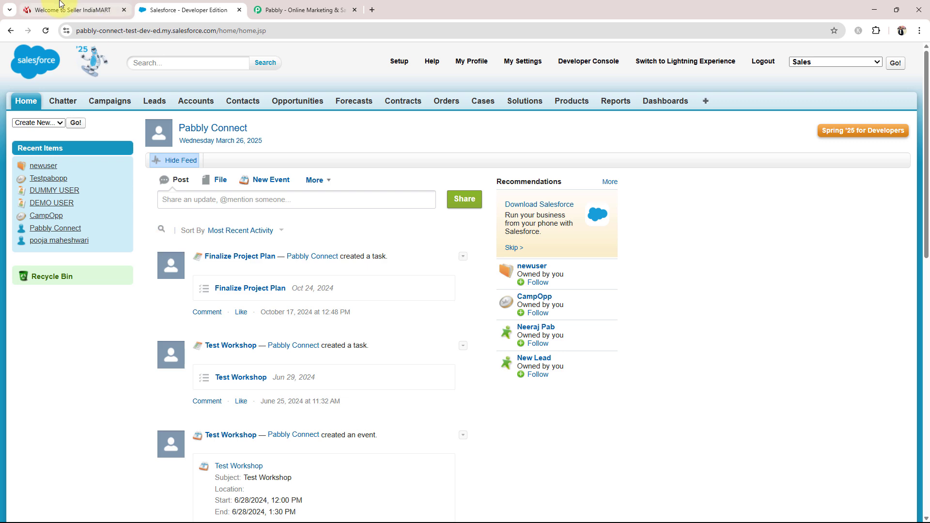
Compare the IndiaMART lead messages with the Salesforce home page, then go to the Pabbly website
left_click(70, 10)
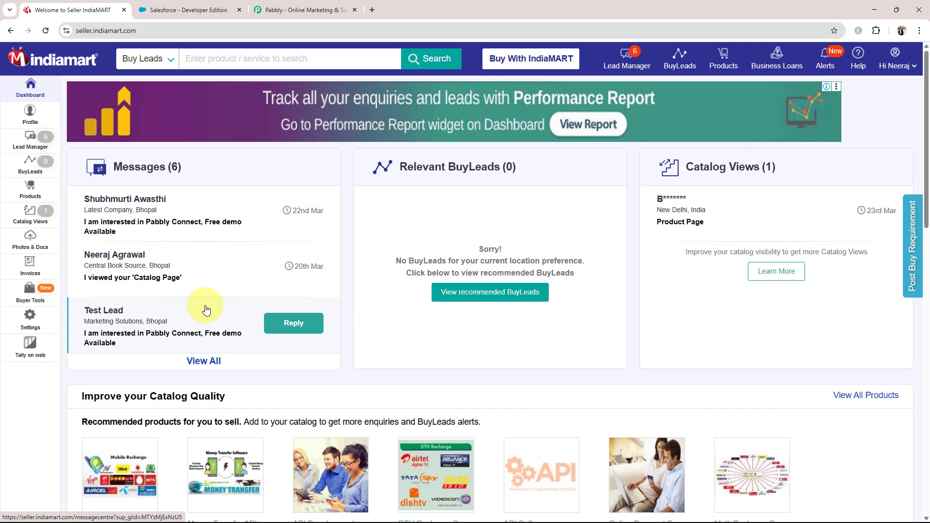
left_click(208, 8)
mouse_move(225, 437)
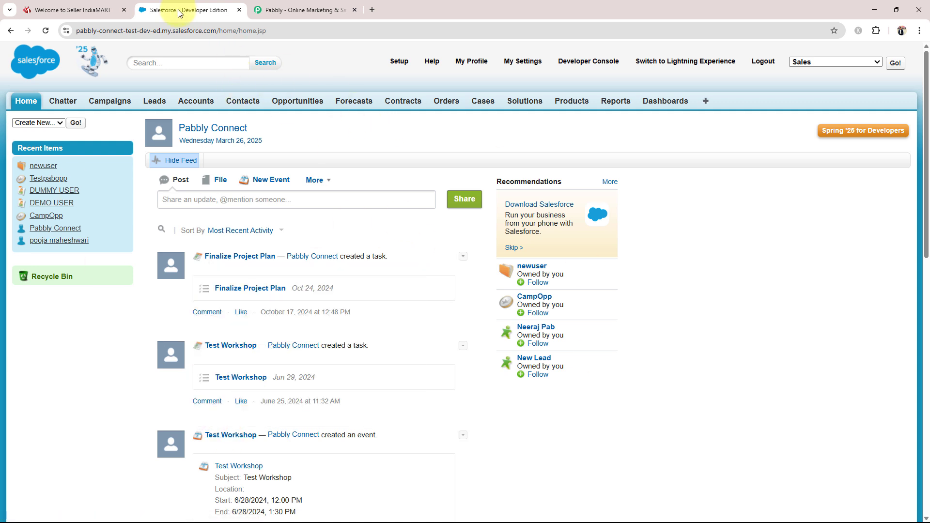
left_click(74, 10)
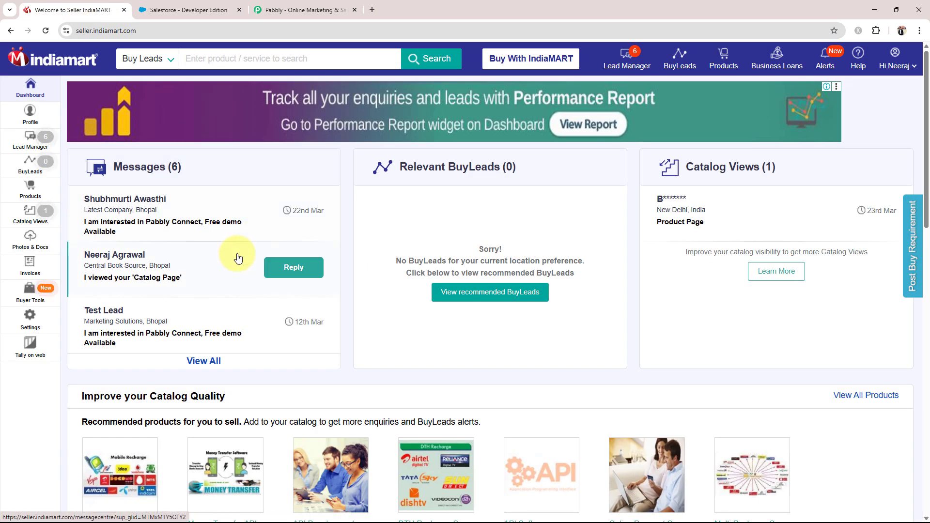
left_click(293, 9)
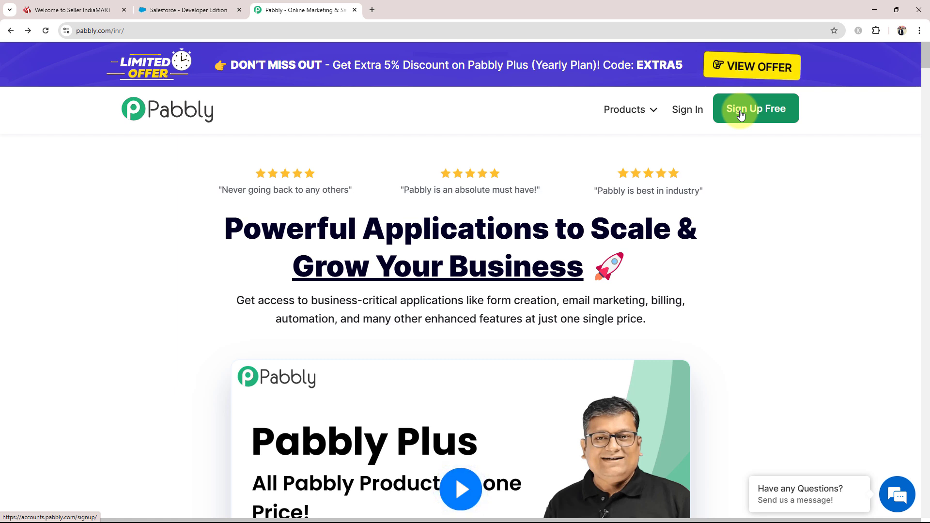
Sign in to Pabbly and launch Pabbly Connect from the All Pabbly Apps page
left_click(692, 115)
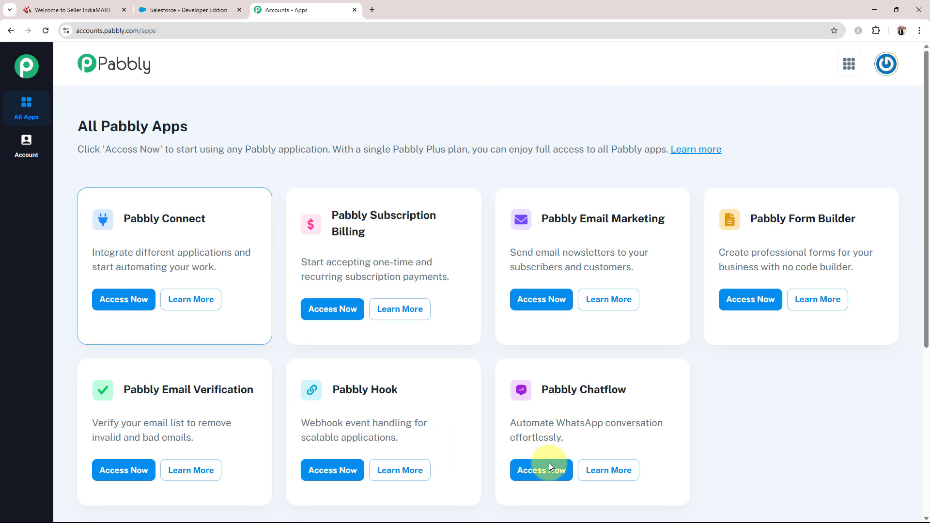
left_click_drag(127, 221, 225, 219)
left_click(133, 299)
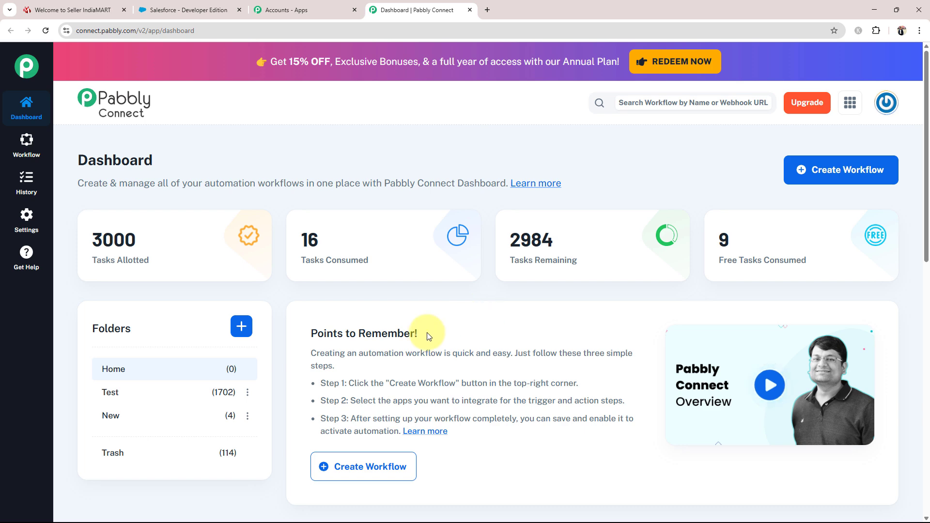
Replace 'Untitled Workflow' with 'Add IndiaMART Leads / Enquiries to Salesforce for Biotechnology Services', keeping the Home folder
left_click(868, 167)
left_click_drag(382, 252, 274, 260)
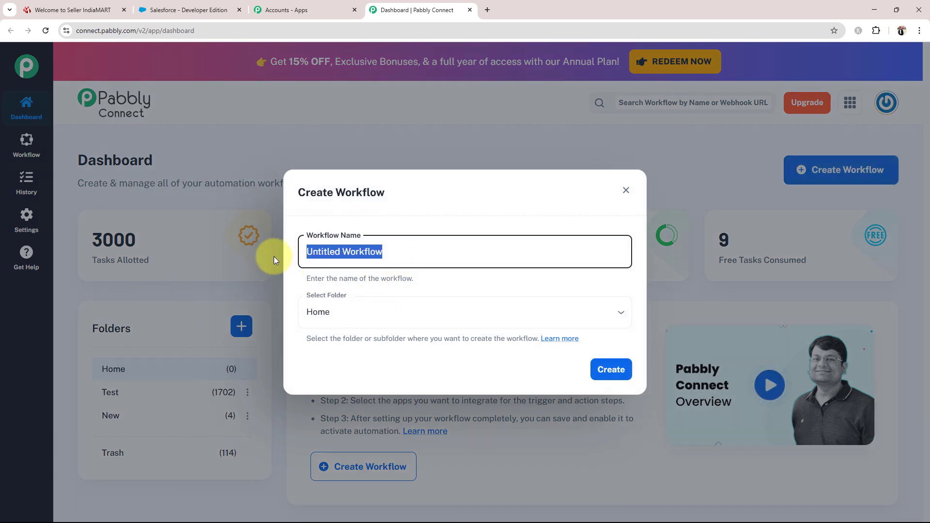
key("BackSpace")
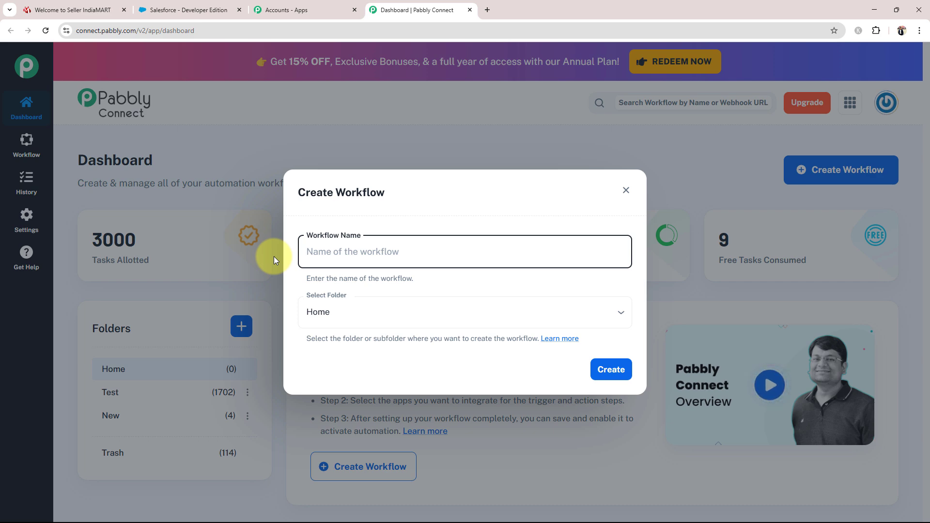
type("Add IndiaMART Leads / Enquiries to Salesforce for Biotechnology Services")
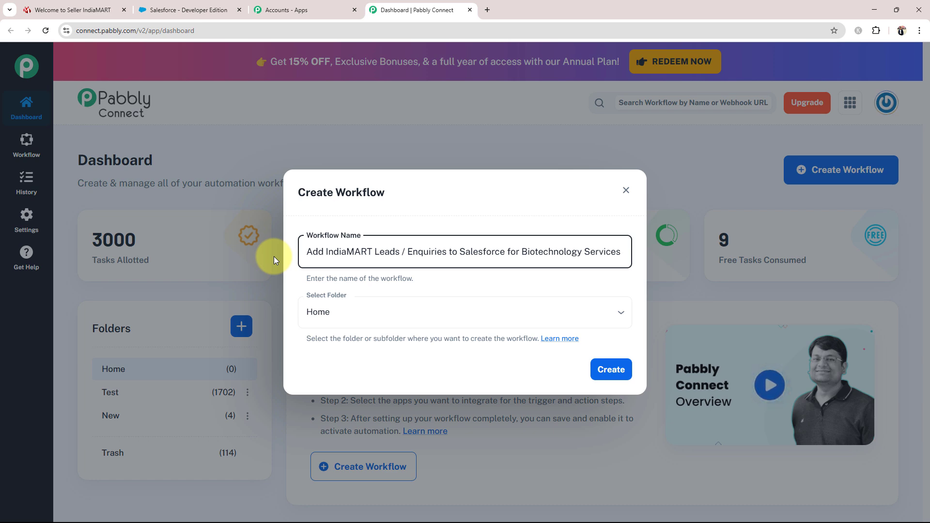
left_click(614, 314)
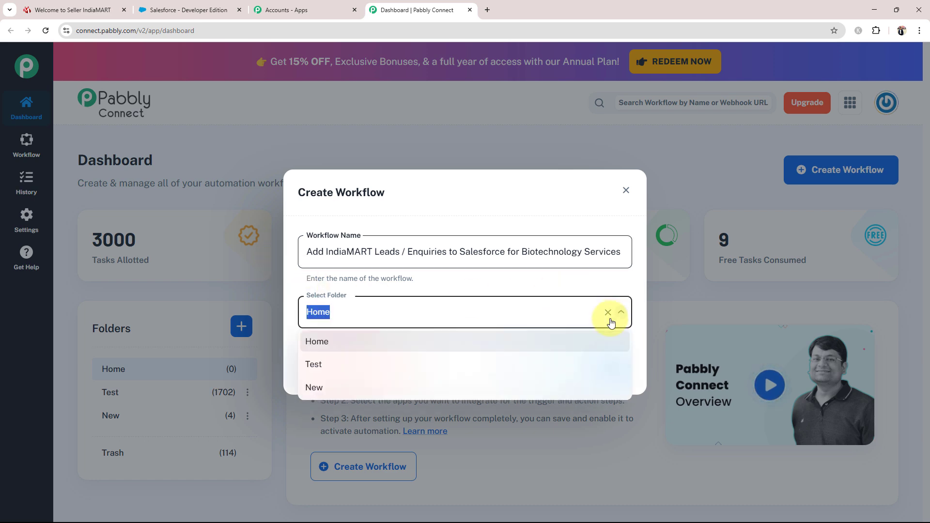
left_click(339, 343)
left_click(612, 370)
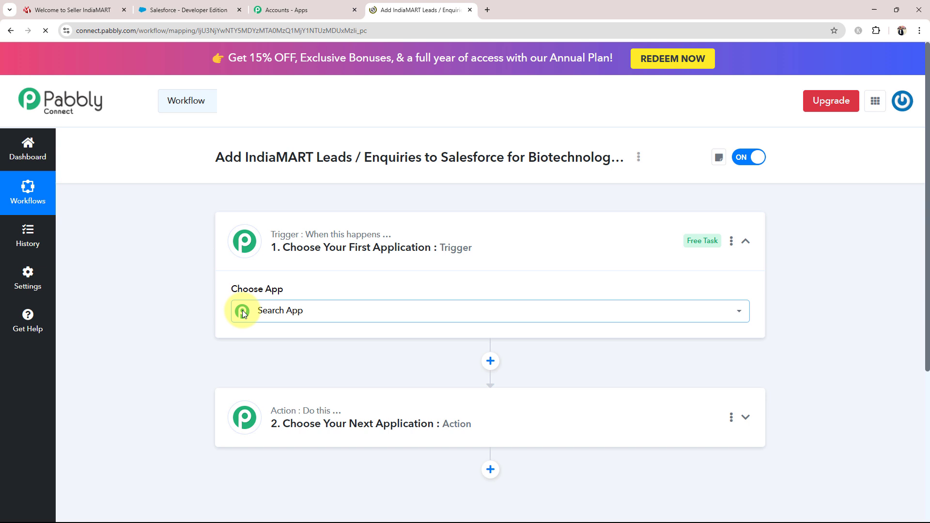
Collapse the trigger card to see the blank trigger and action steps, then return to IndiaMART
left_click(242, 310)
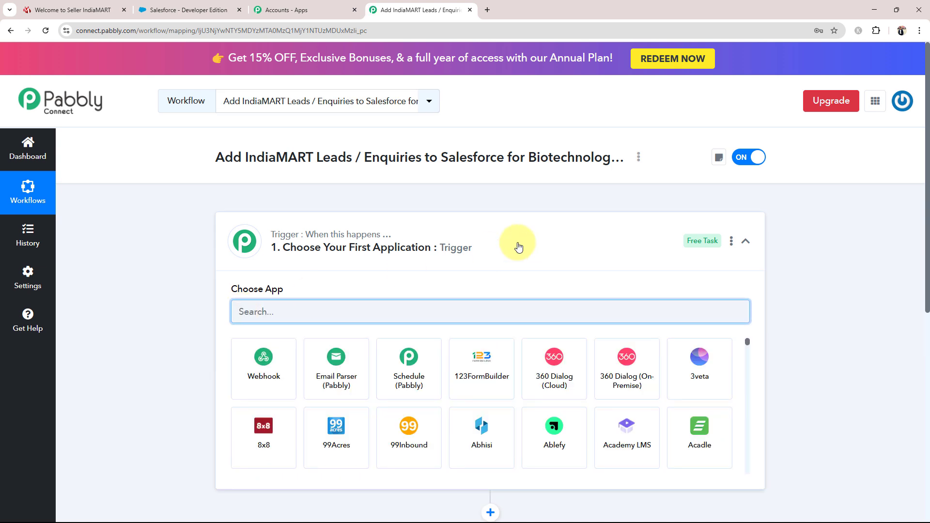
left_click(514, 243)
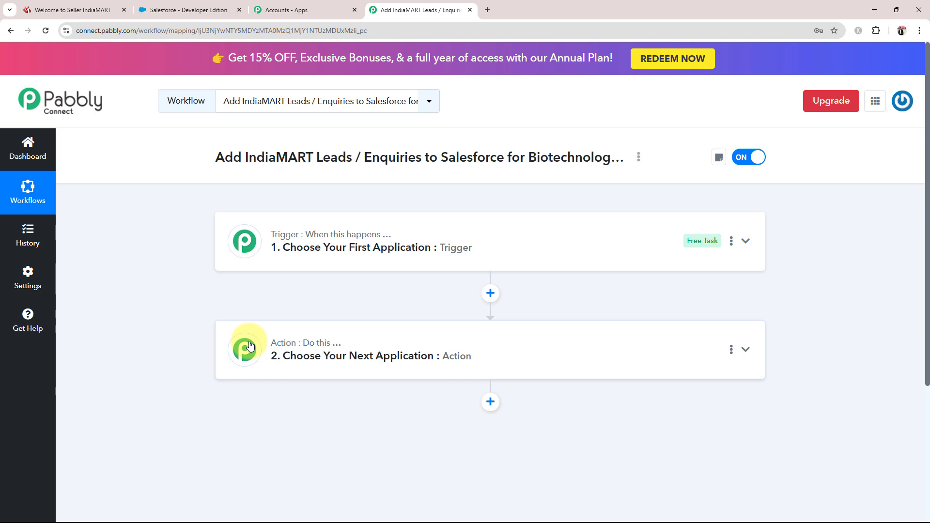
left_click(72, 10)
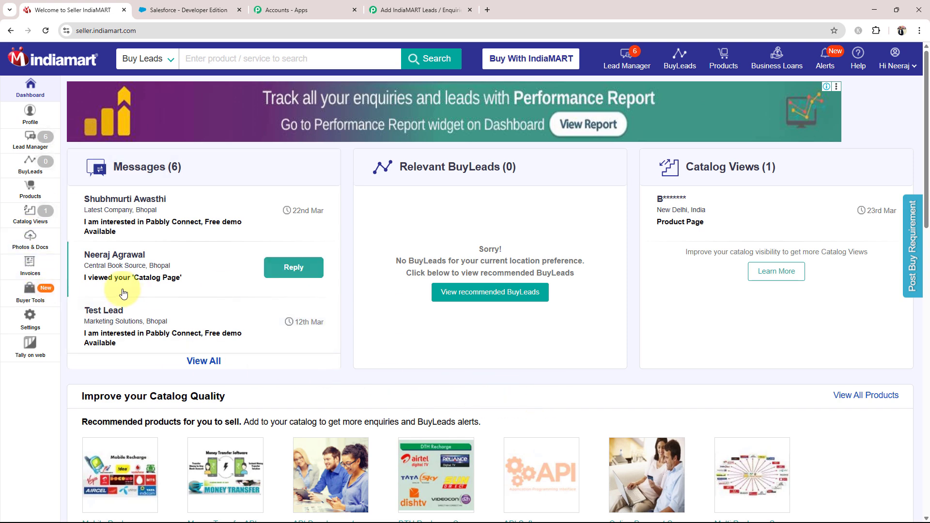
Scroll through the IndiaMART dashboard and check Salesforce before returning to the workflow
scroll(155, 379, "down", 5)
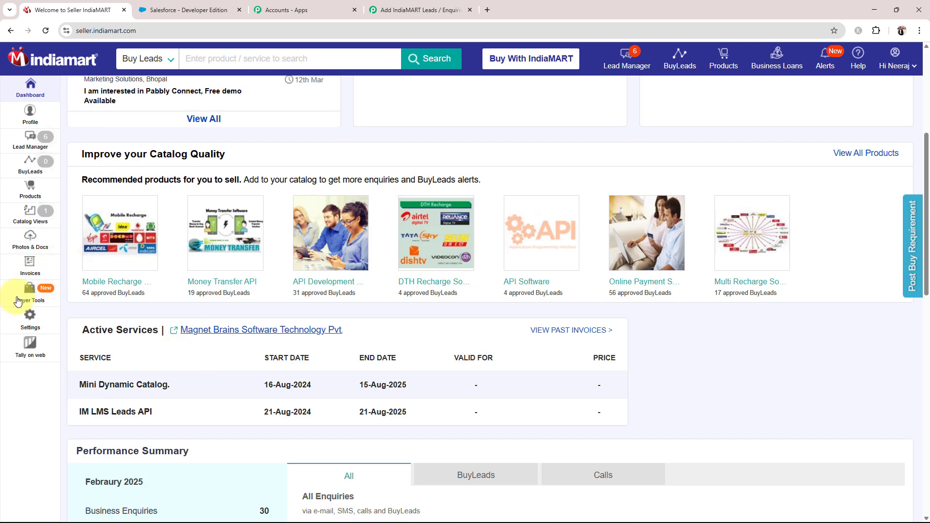
scroll(309, 358, "up", 5)
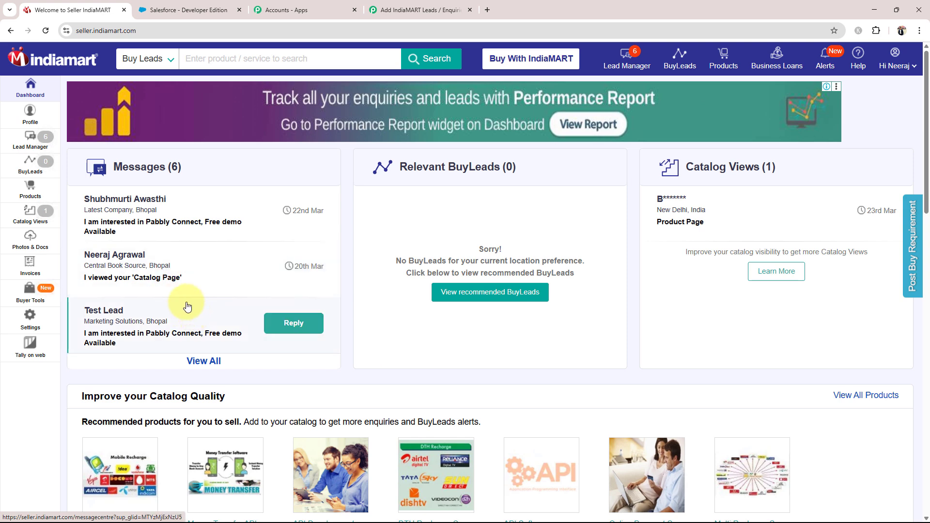
left_click(166, 6)
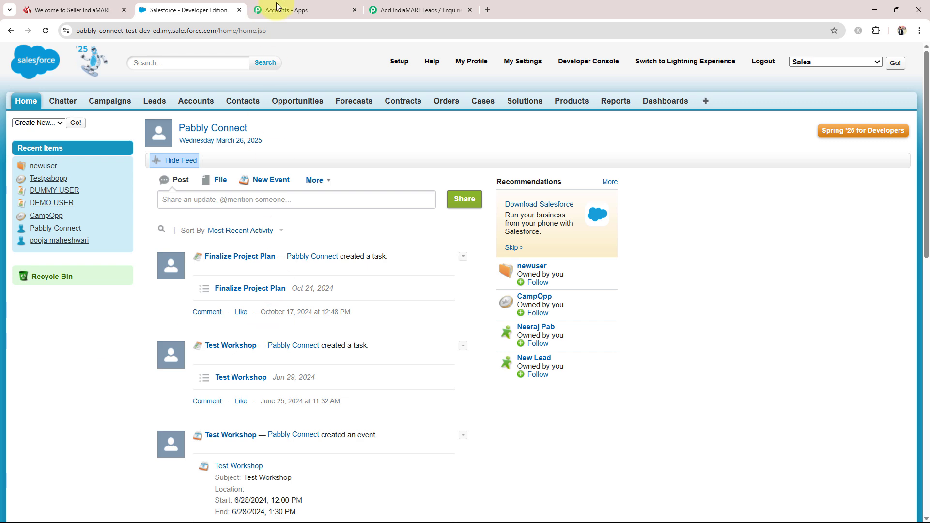
left_click(407, 9)
Set the trigger to IndiaMART with the New Leads trigger event
left_click(297, 257)
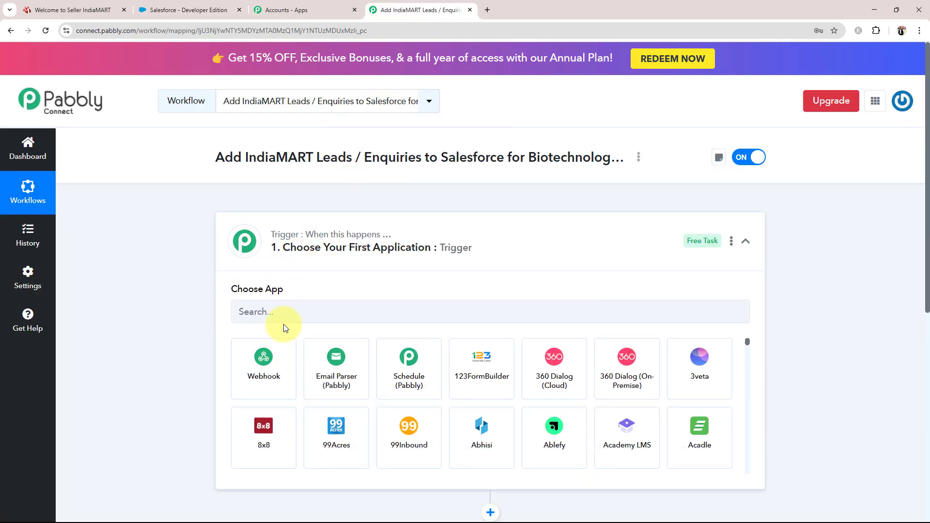
left_click(286, 312)
type("India")
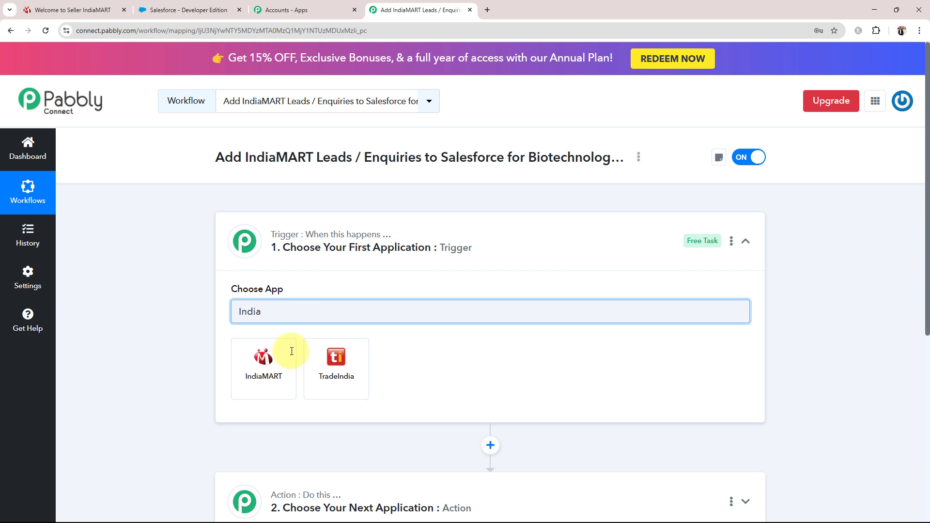
left_click(291, 353)
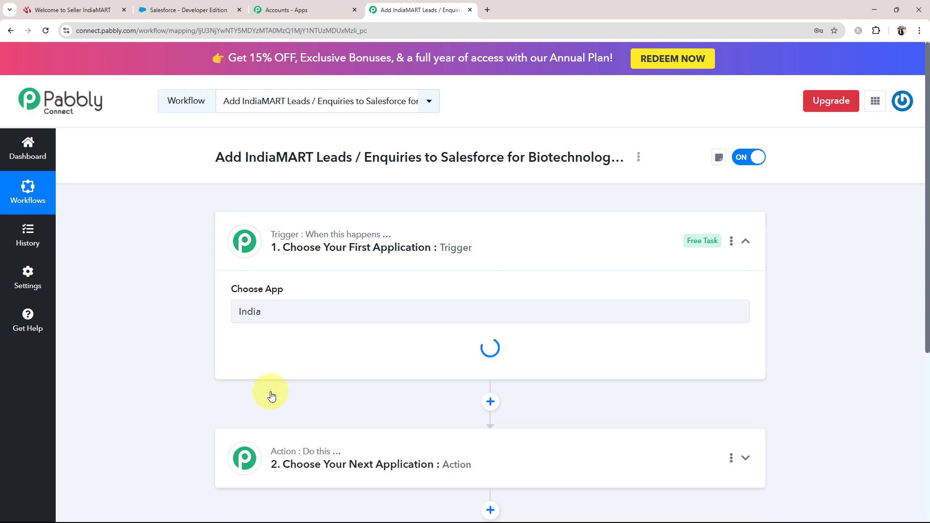
left_click(262, 373)
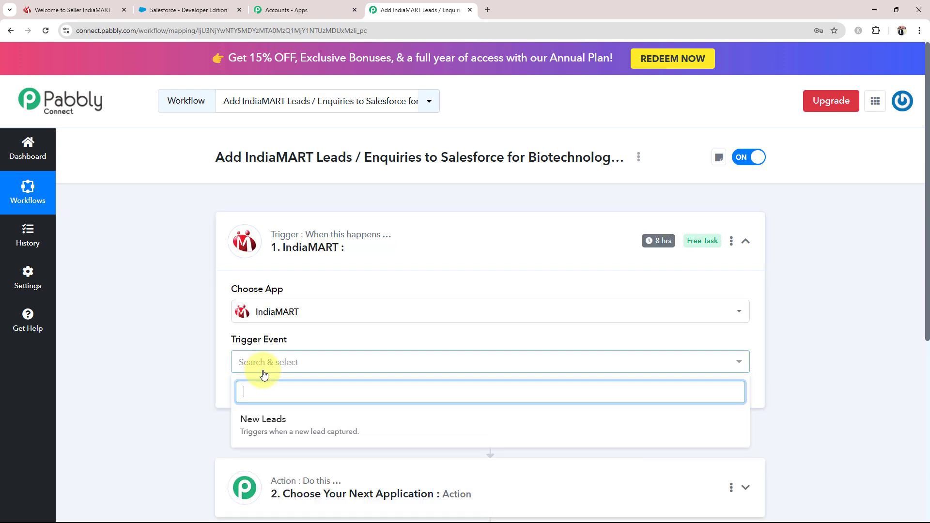
left_click(261, 419)
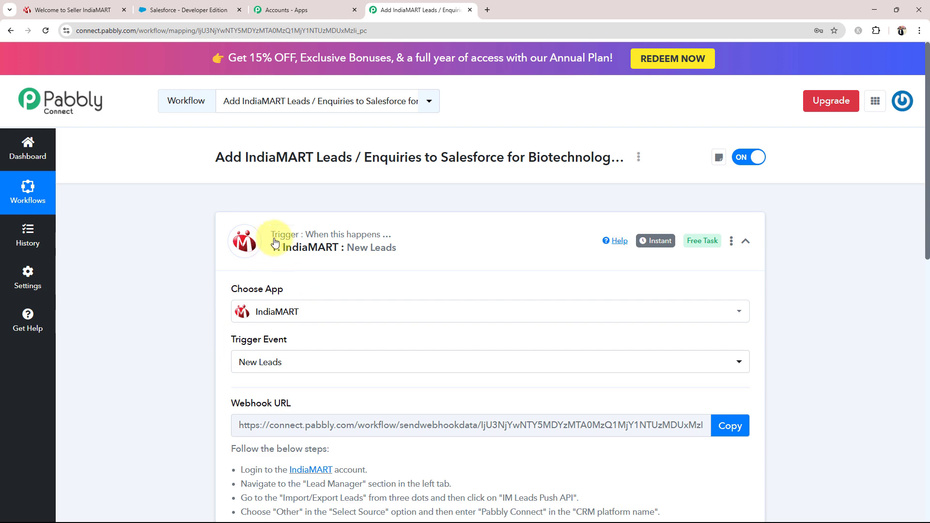
left_click(464, 243)
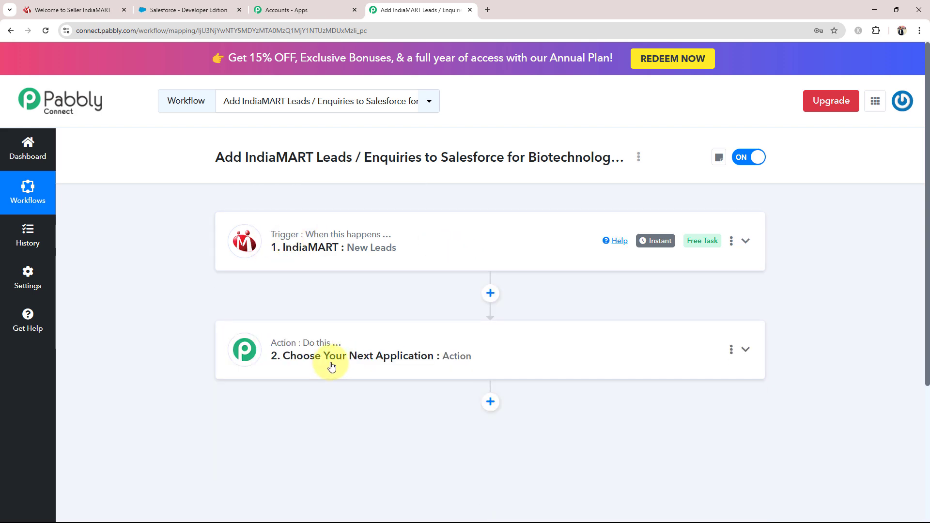
Set the action to Salesforce with the Create Record action event
left_click(326, 366)
scroll(332, 263, "down", 3)
left_click(243, 243)
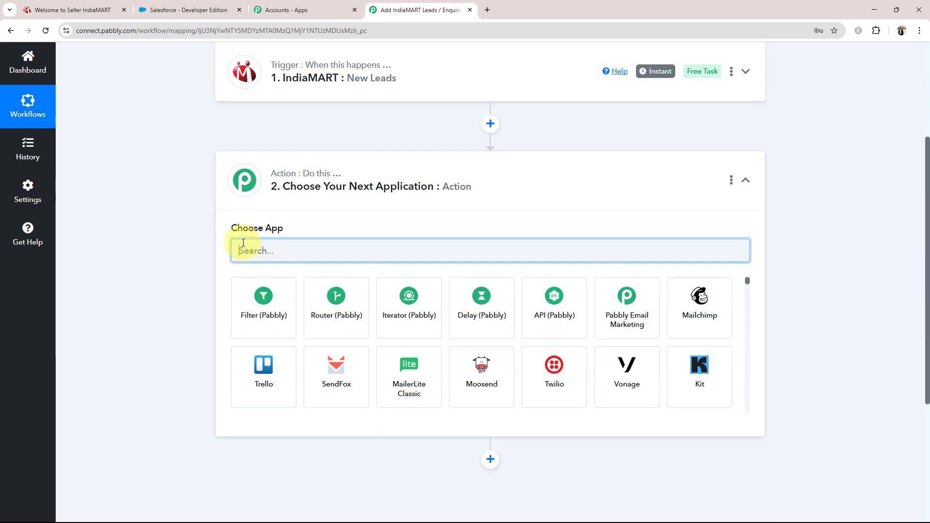
type("Salesf")
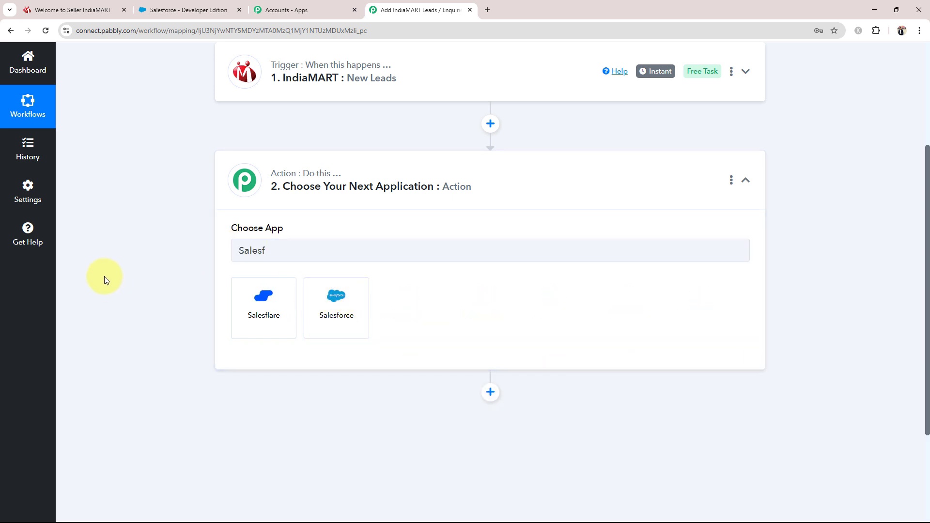
left_click(322, 315)
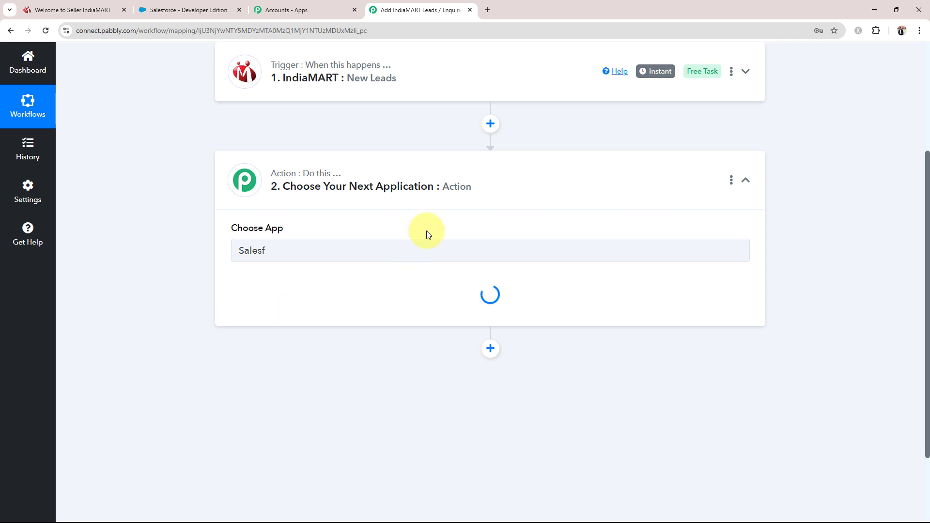
left_click(264, 307)
left_click(277, 130)
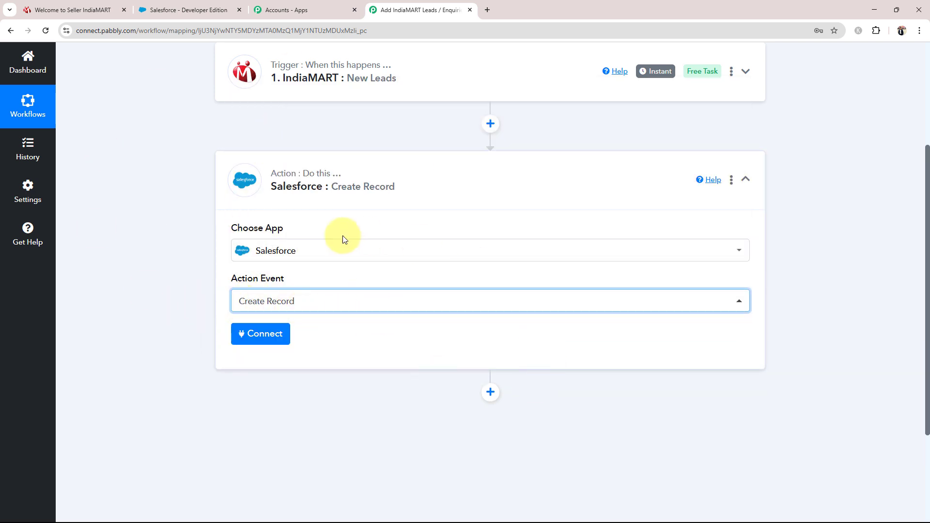
left_click(349, 192)
scroll(198, 309, "up", 4)
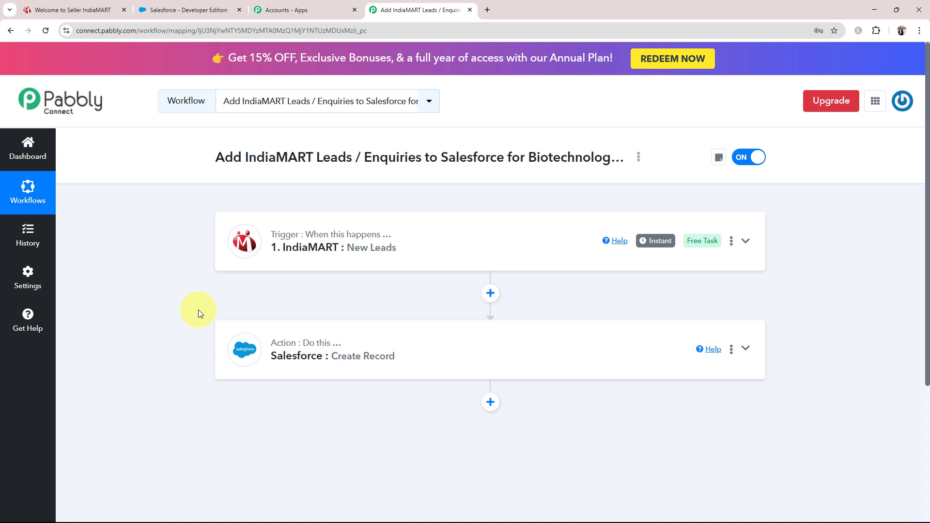
Expand the IndiaMART trigger step and locate its Webhook URL section
left_click(315, 264)
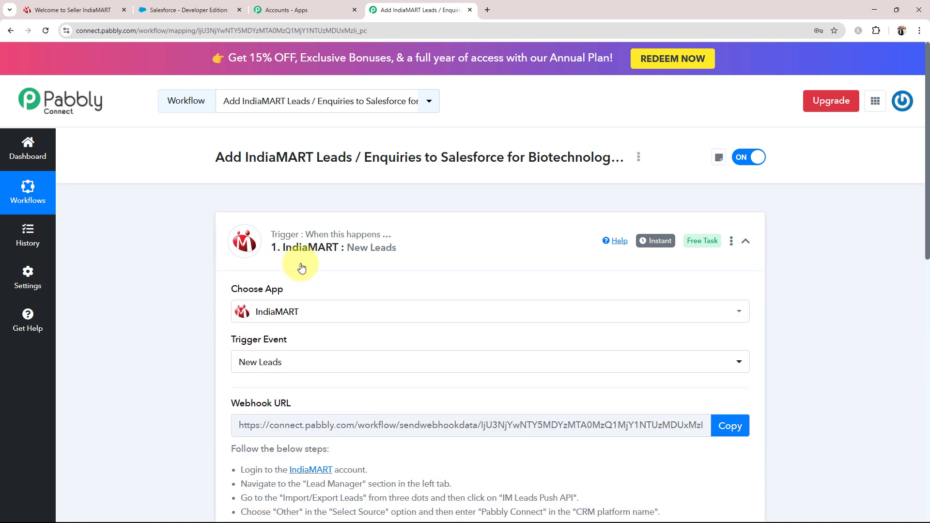
scroll(117, 368, "down", 2)
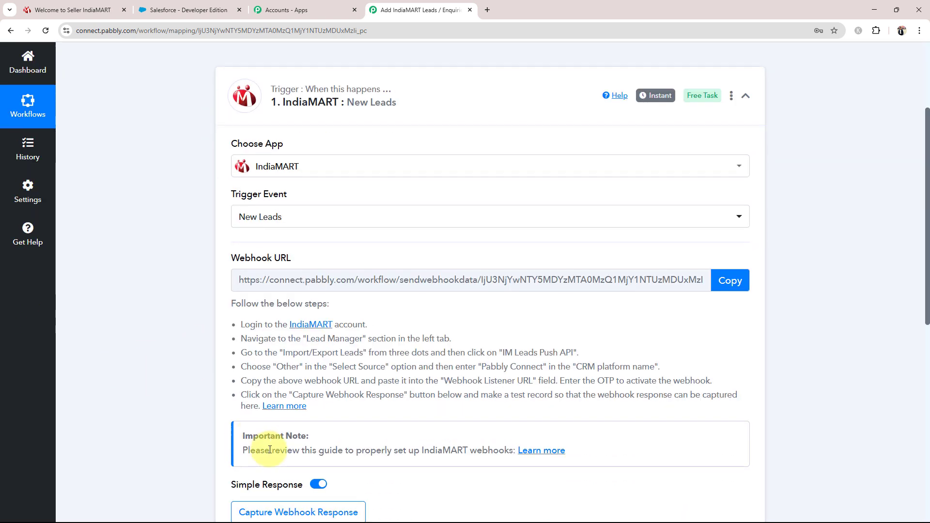
left_click_drag(232, 258, 338, 252)
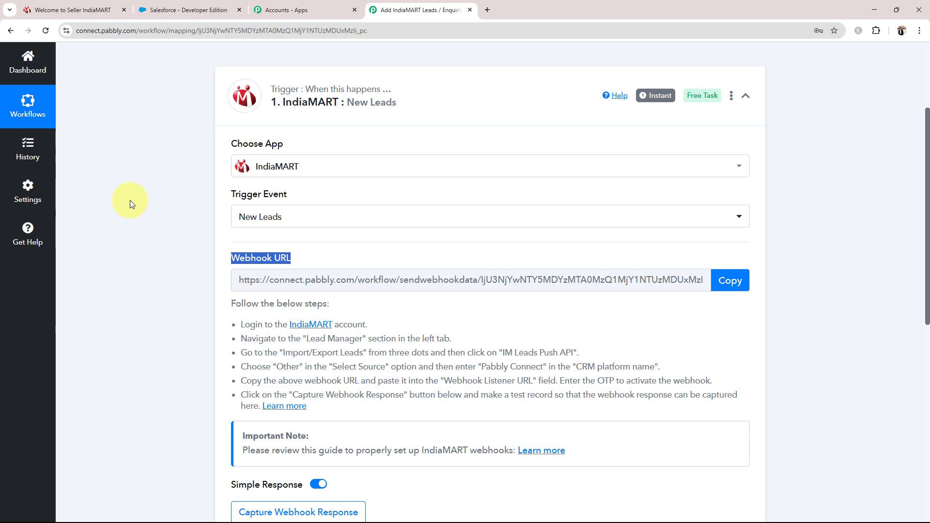
left_click(73, 9)
left_click(407, 7)
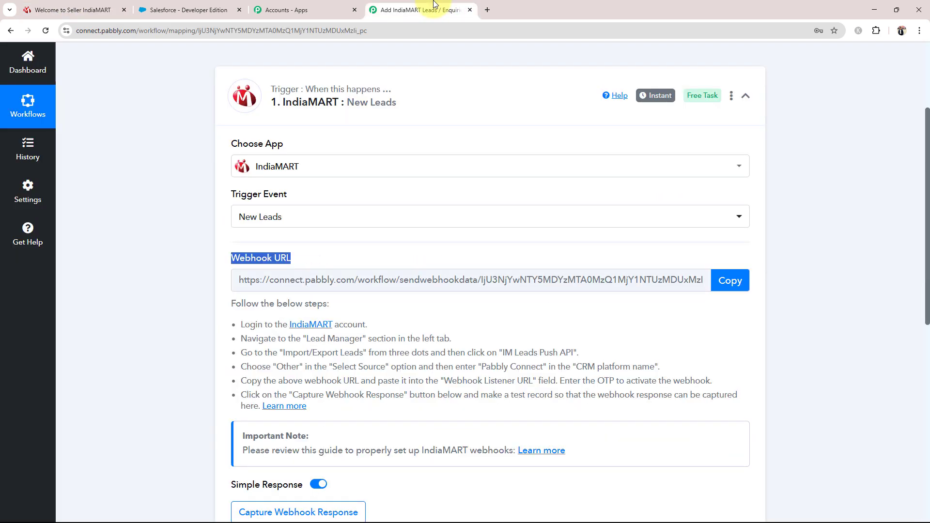
scroll(208, 410, "down", 1)
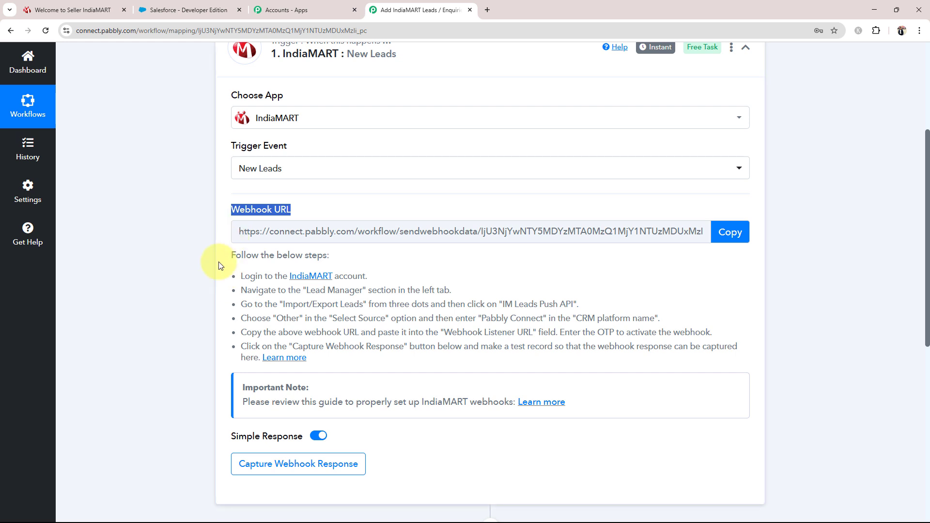
left_click(226, 208)
Copy the webhook URL so Pabbly waits for a response, and review the six setup steps
mouse_move(281, 214)
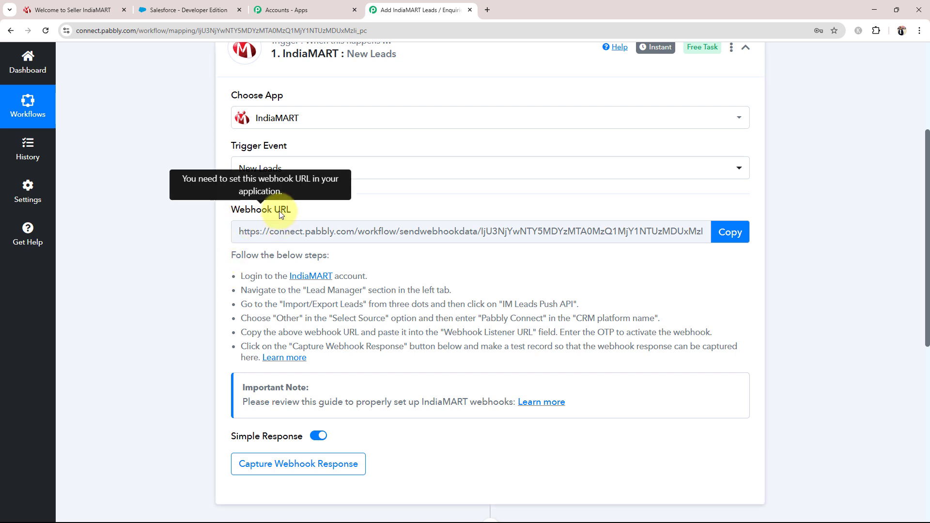
left_click(729, 232)
left_click_drag(232, 277, 409, 357)
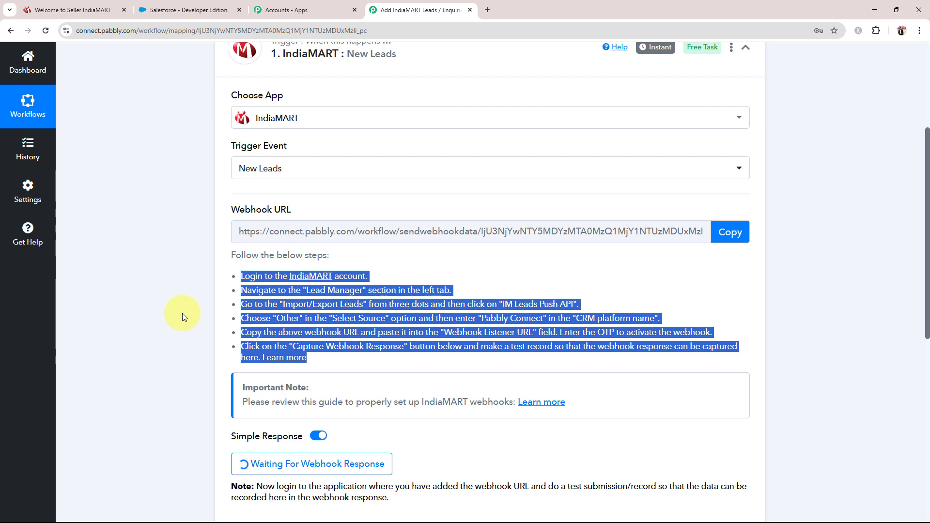
left_click(483, 287)
scroll(152, 326, "up", 1)
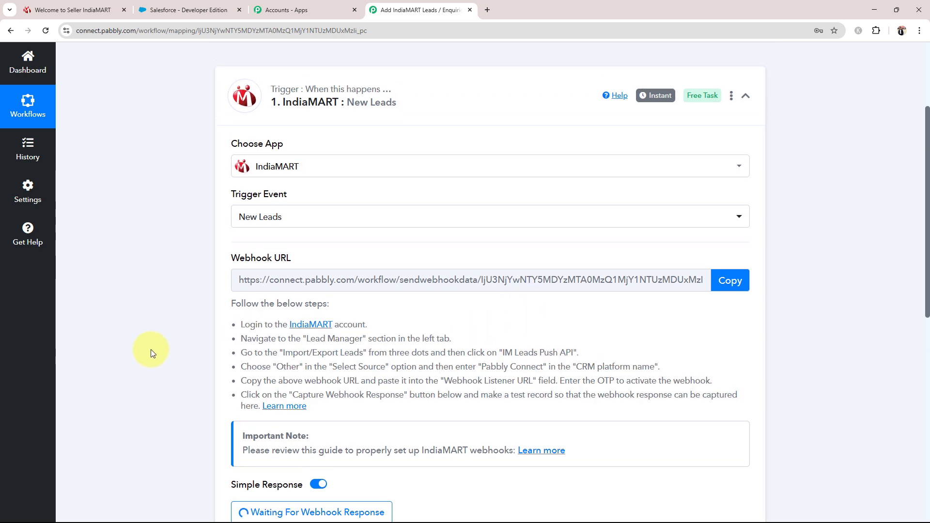
left_click(73, 10)
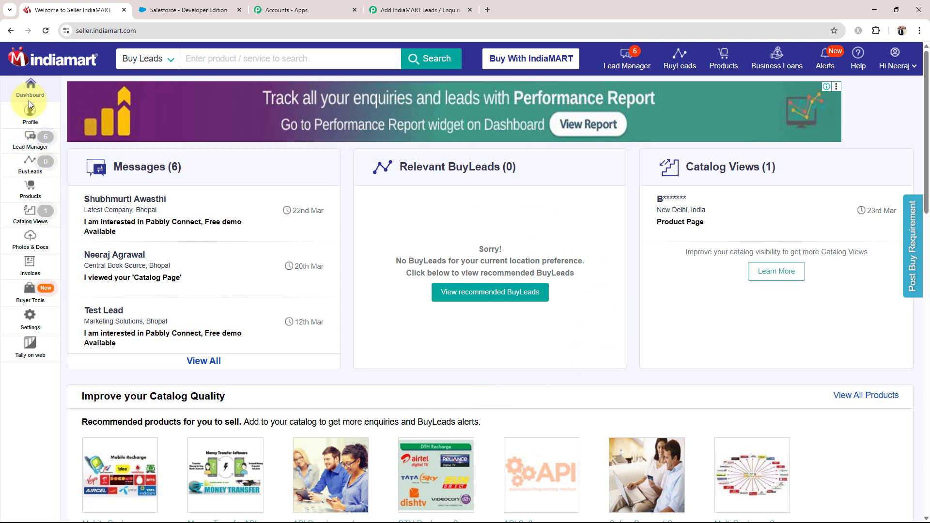
On IndiaMART's Push API page, choose source Other and platform name Pabbly Connect
left_click(33, 142)
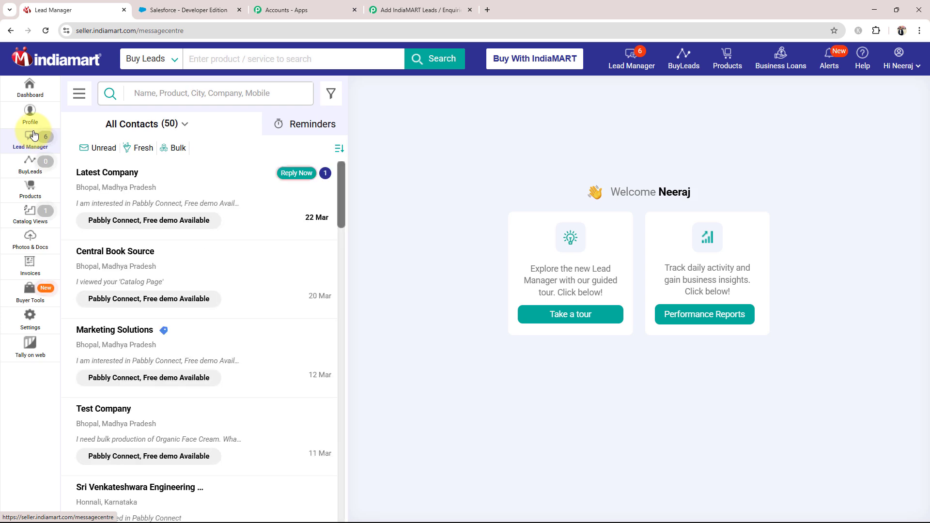
left_click(79, 94)
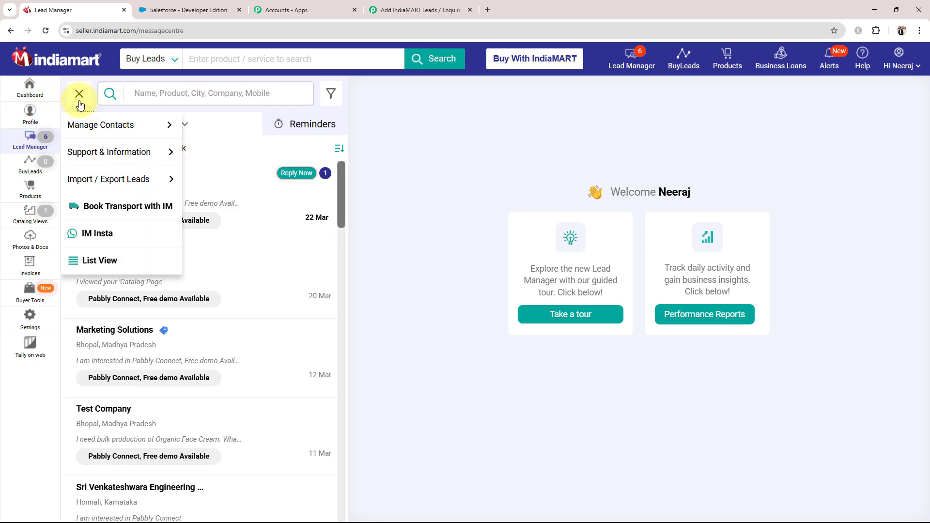
mouse_move(80, 187)
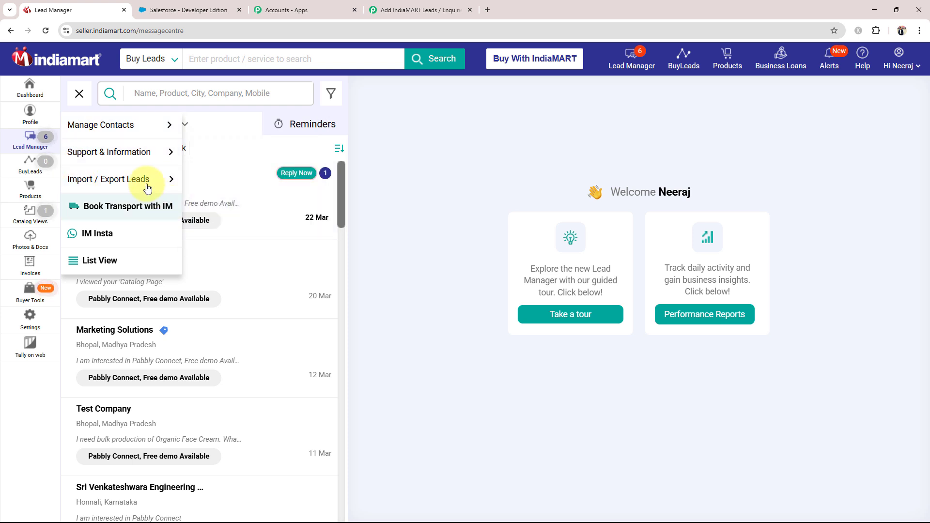
left_click(255, 208)
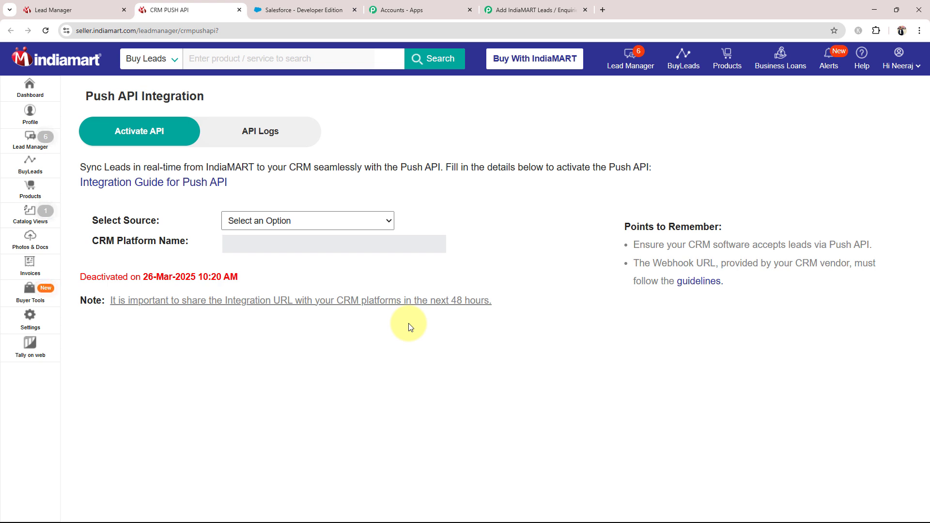
left_click(326, 222)
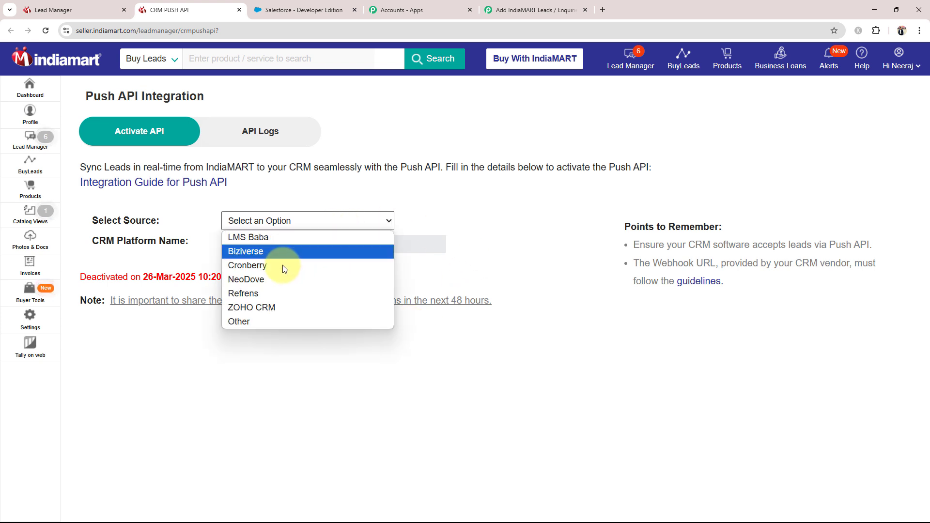
left_click(260, 321)
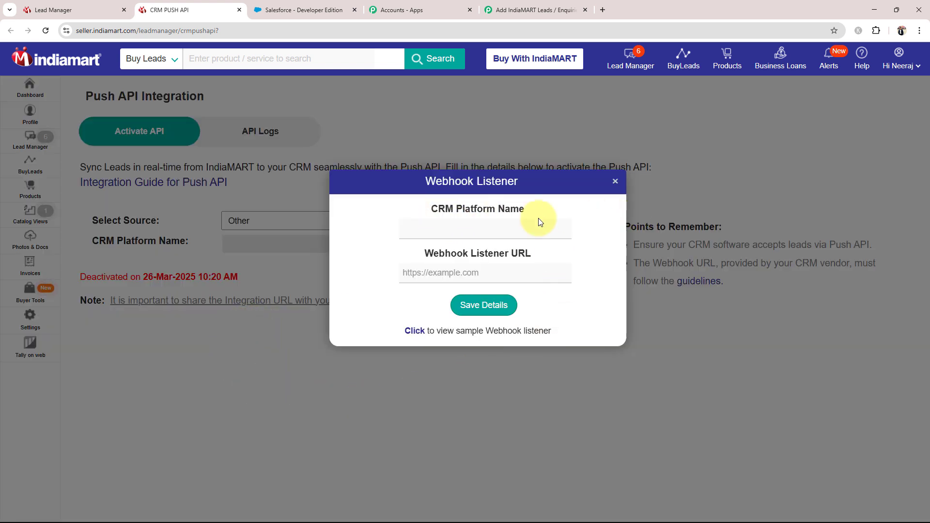
left_click(453, 226)
left_click(461, 255)
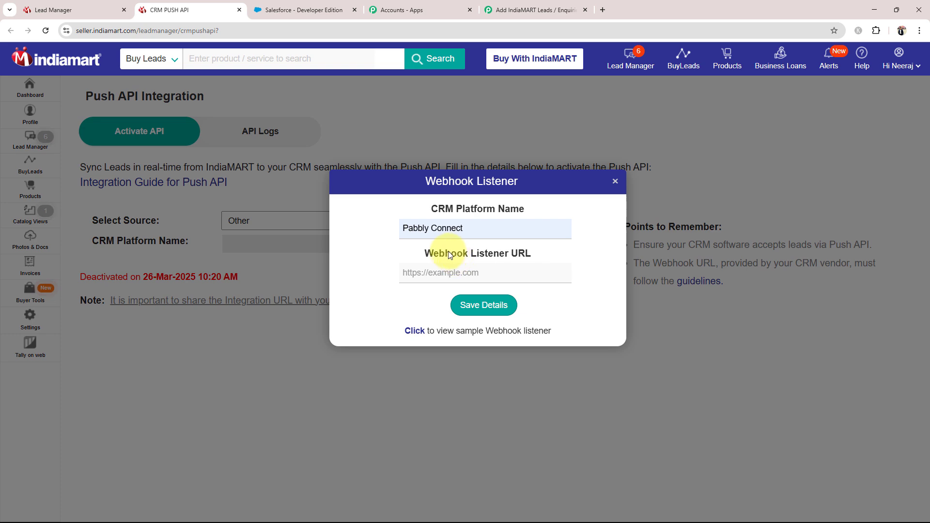
Paste the re-copied Pabbly webhook URL into the listener URL field and save the details
left_click(523, 5)
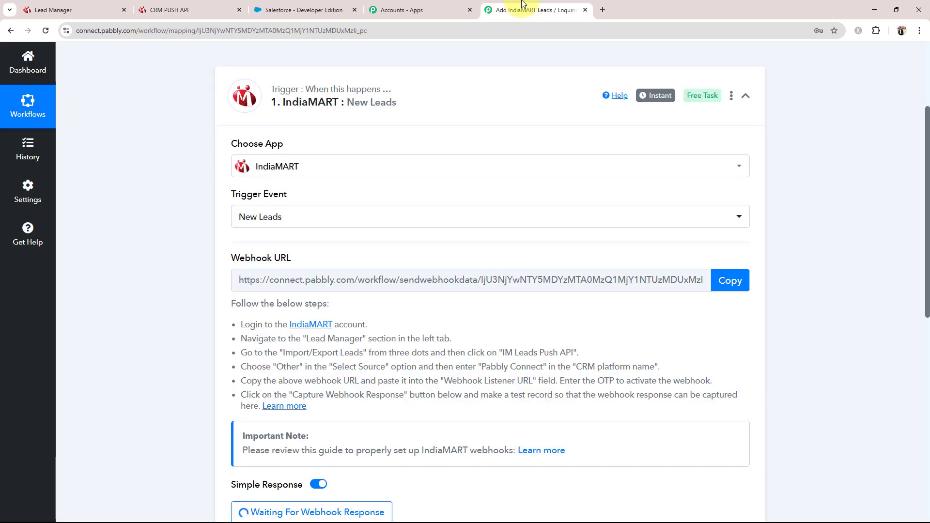
left_click(725, 284)
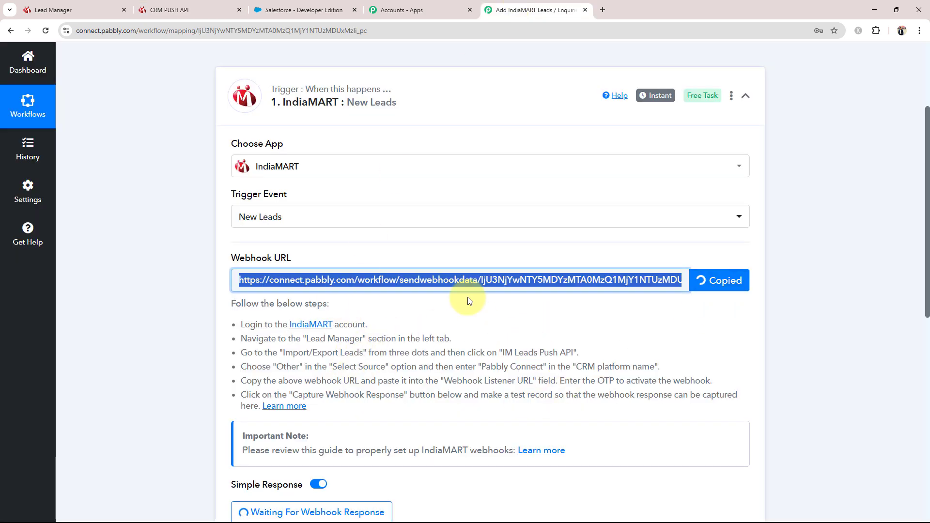
left_click(160, 9)
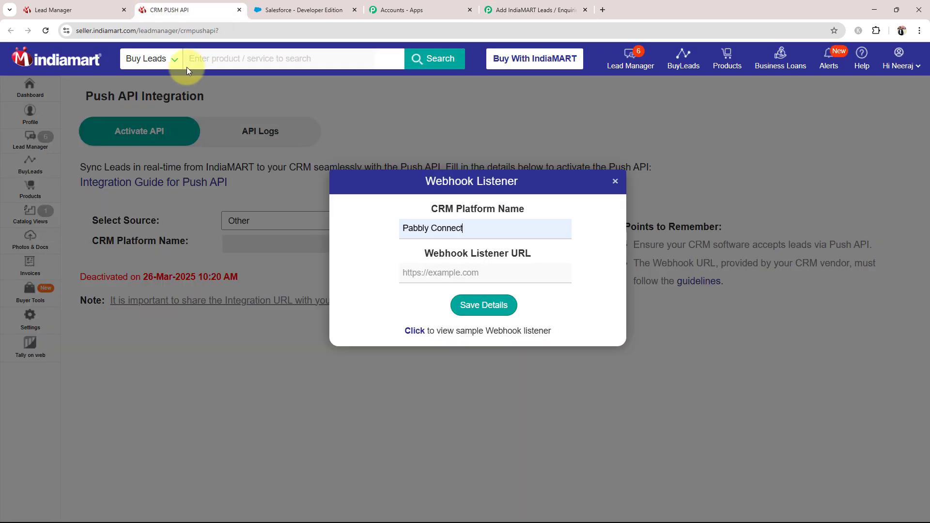
left_click(423, 275)
key("ctrl+v")
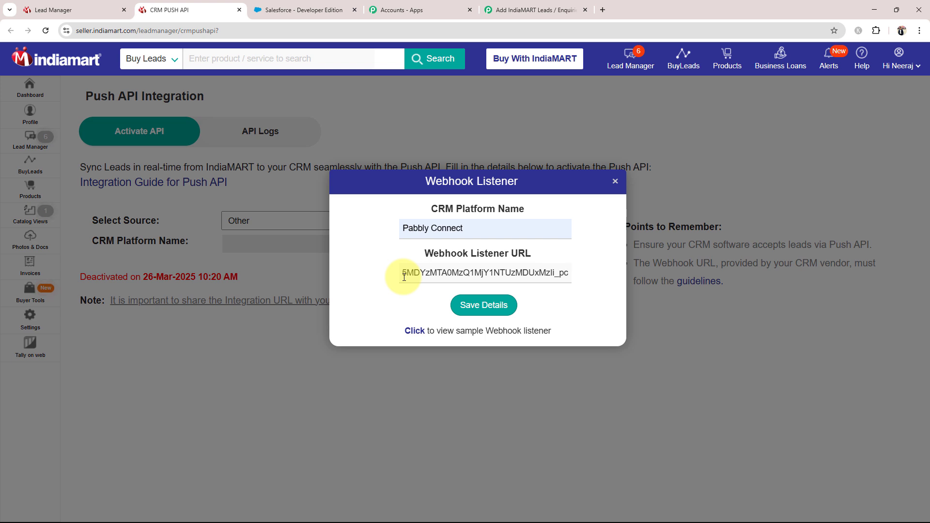
left_click(476, 305)
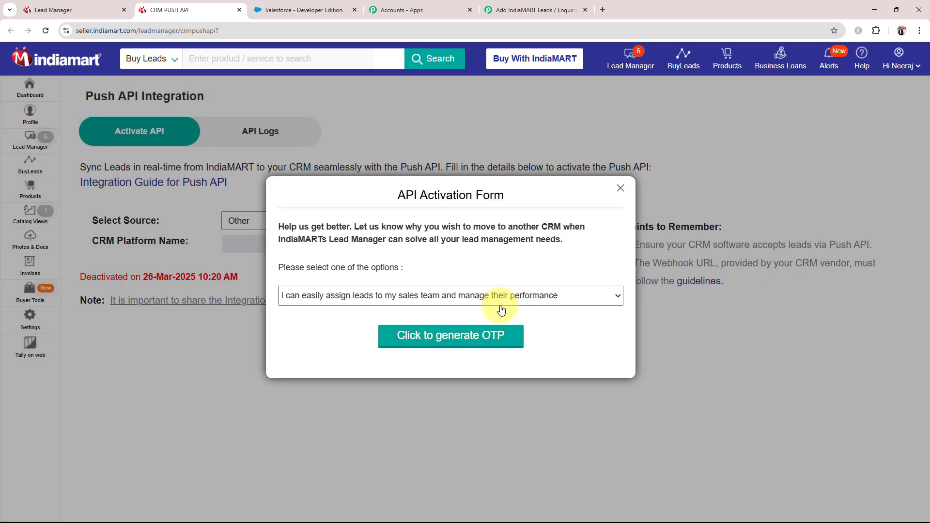
Activate the Push API with the CRM additional features reason and the received one-time password
left_click_drag(280, 265, 413, 280)
left_click(414, 280)
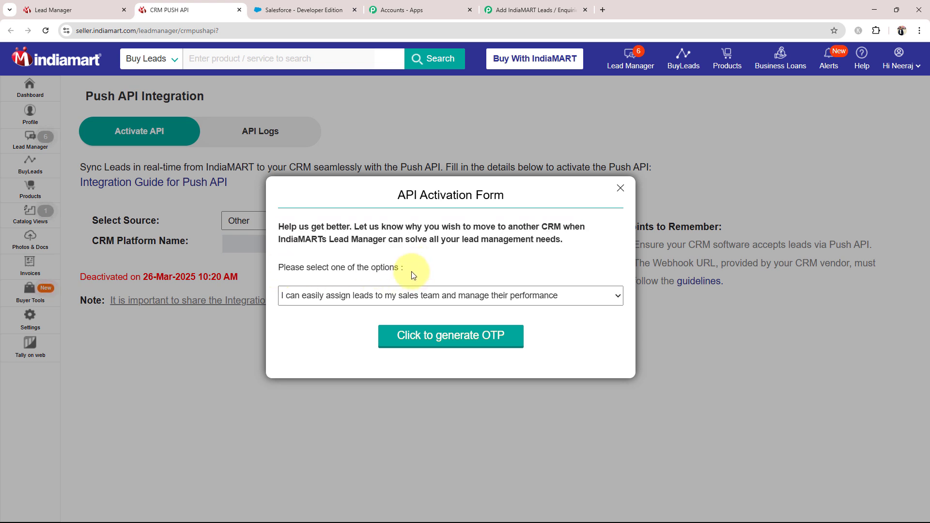
left_click(354, 297)
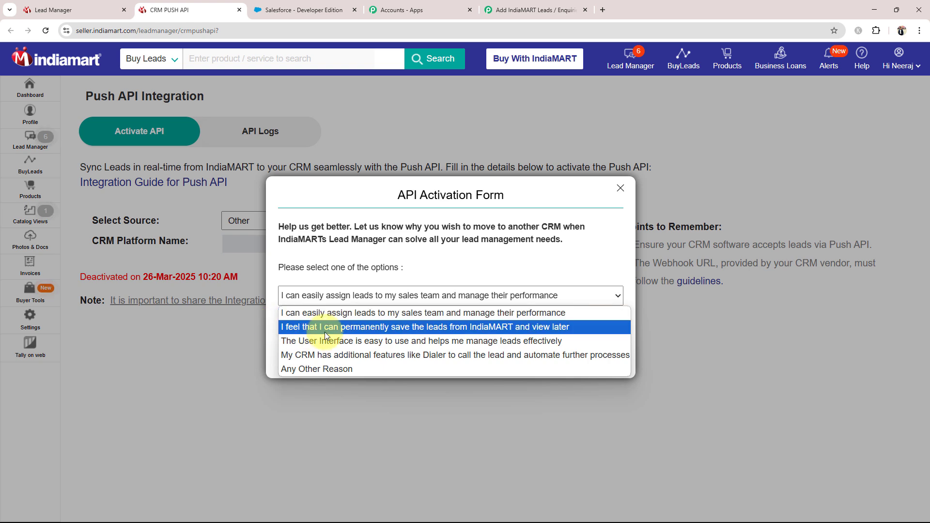
left_click(320, 354)
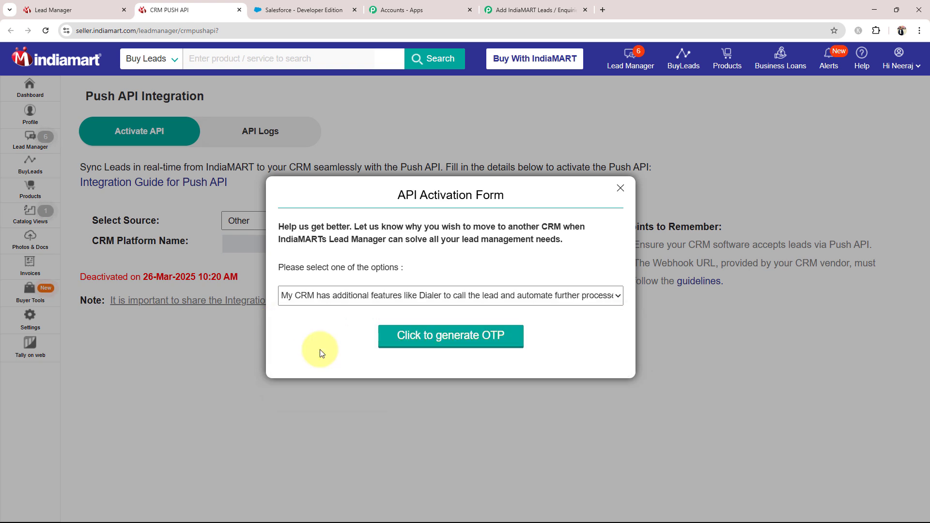
left_click(467, 339)
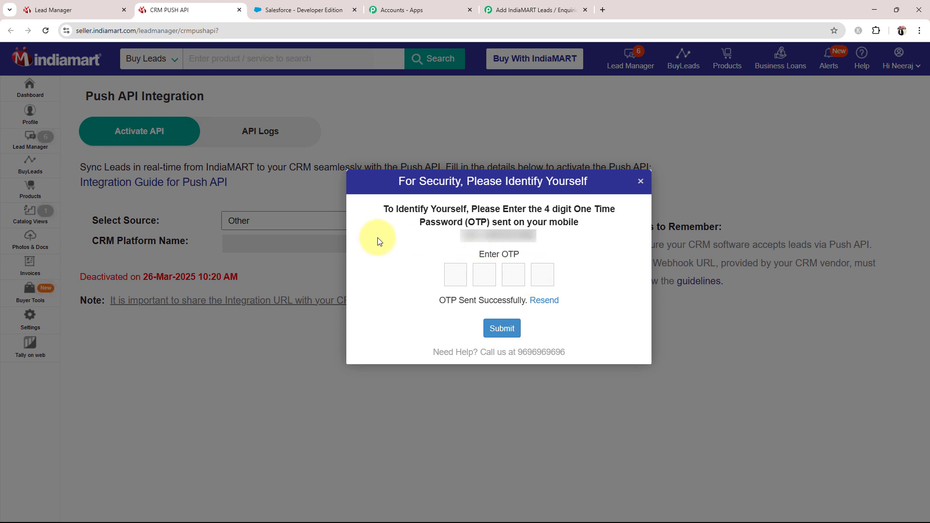
left_click(496, 333)
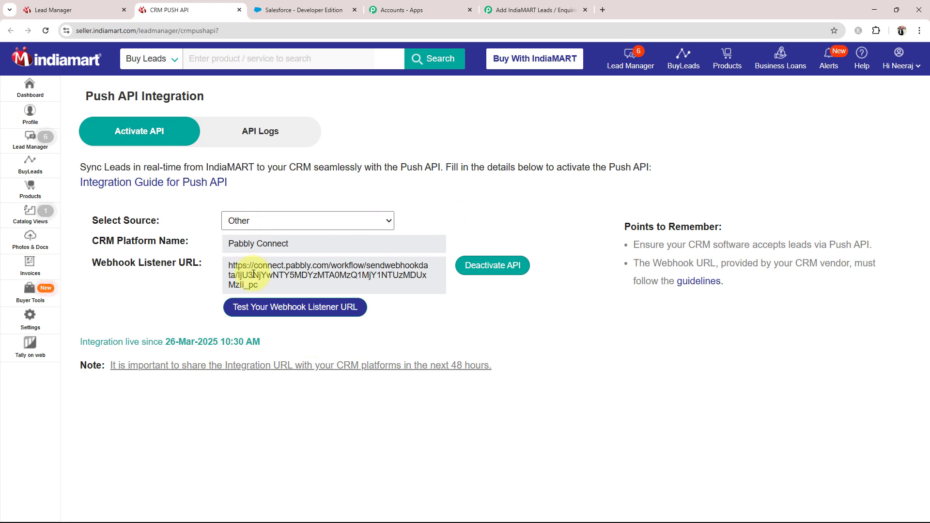
Check the saved webhook URL, then go back to the Pabbly workflow
left_click_drag(262, 288, 231, 270)
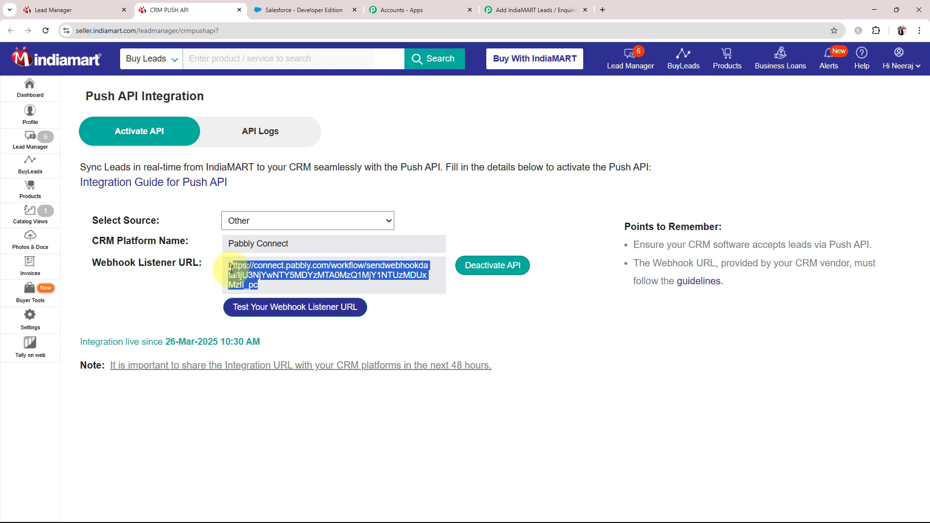
left_click(170, 279)
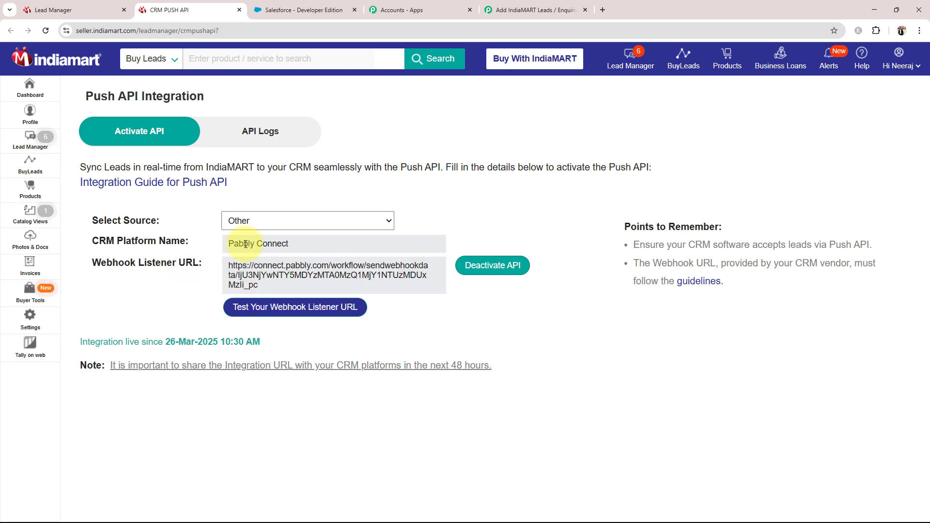
left_click(537, 4)
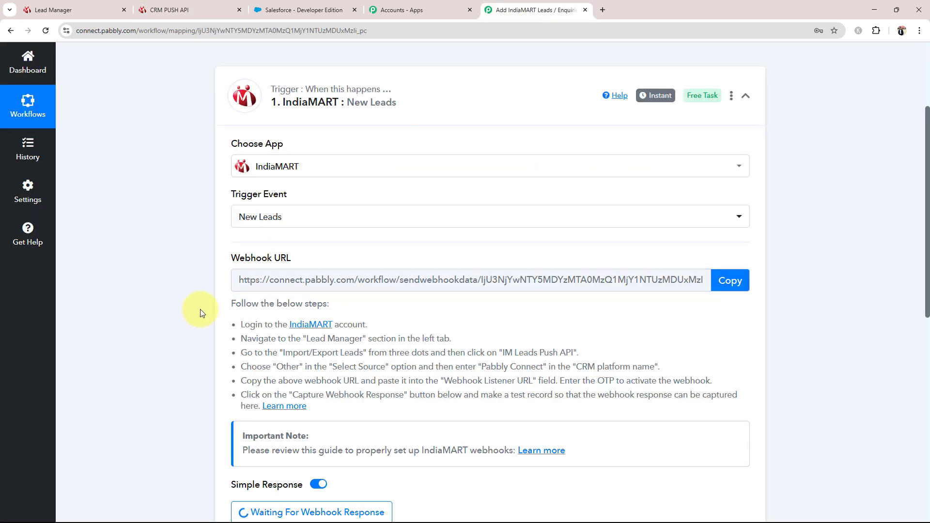
Read the note about sending a test from the application, then switch to IndiaMART's Push API page
scroll(209, 308, "down", 3)
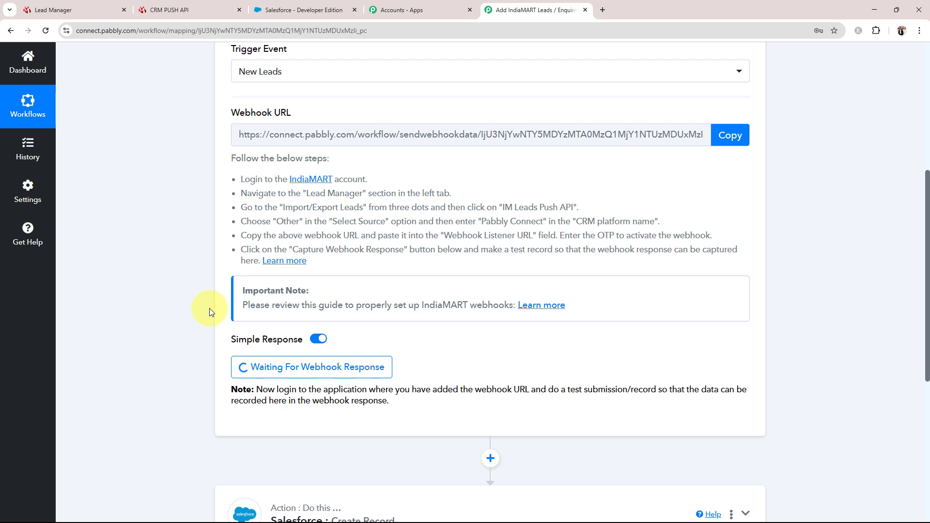
left_click_drag(274, 388, 422, 388)
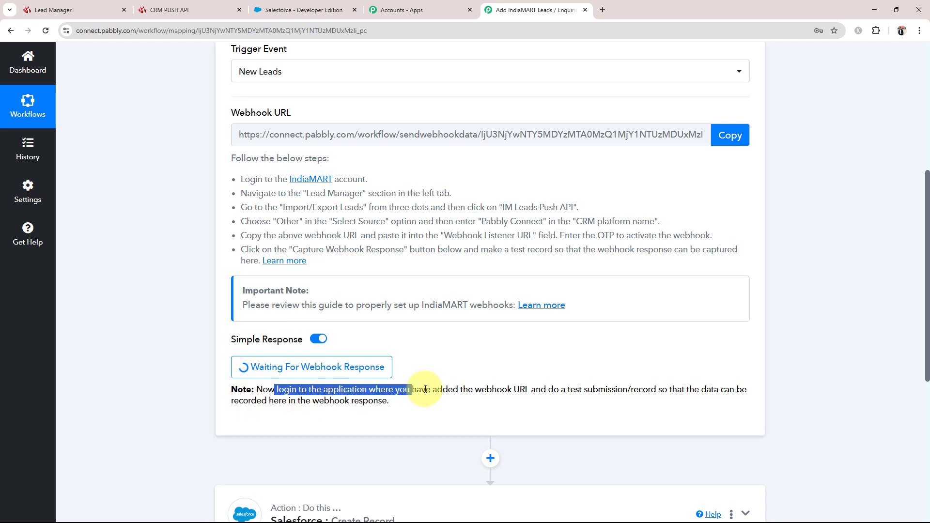
left_click(504, 407)
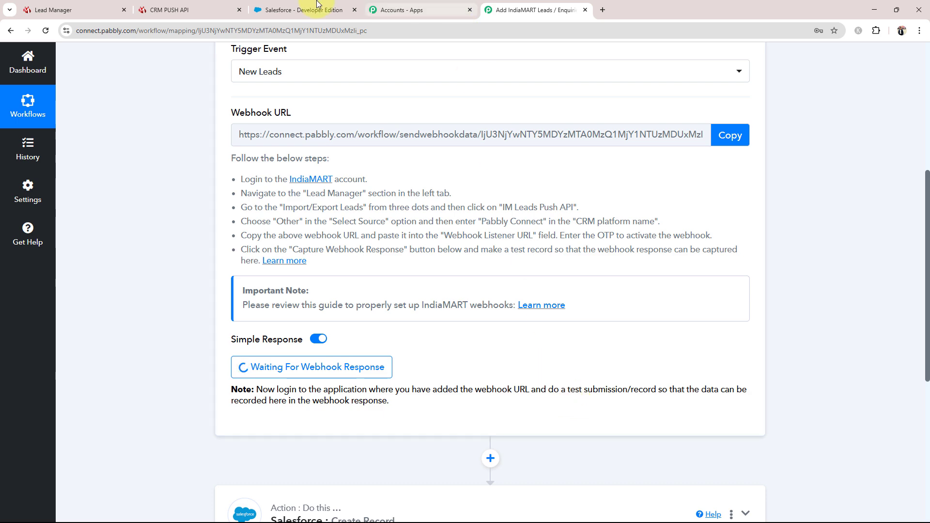
left_click(196, 6)
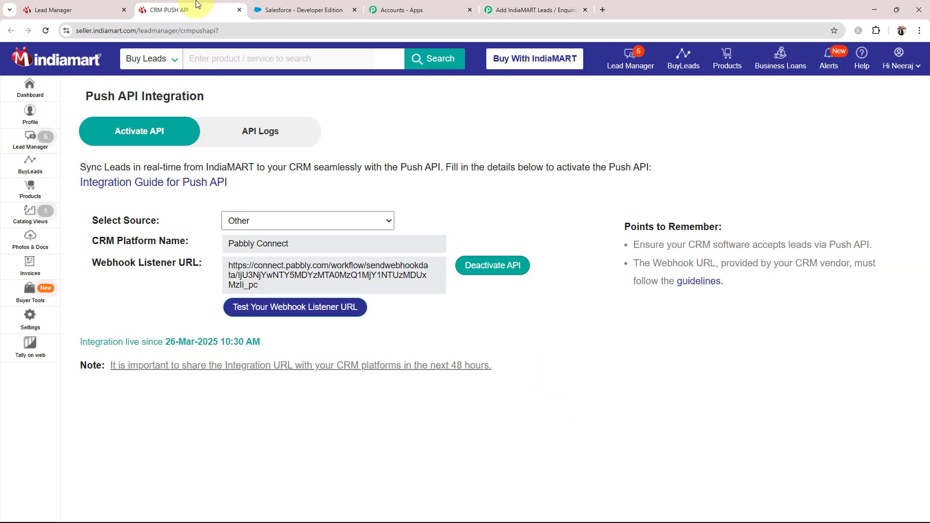
Send a test request to the Pabbly webhook URL from IndiaMART's Webhook Listener Testing dialog
left_click(289, 313)
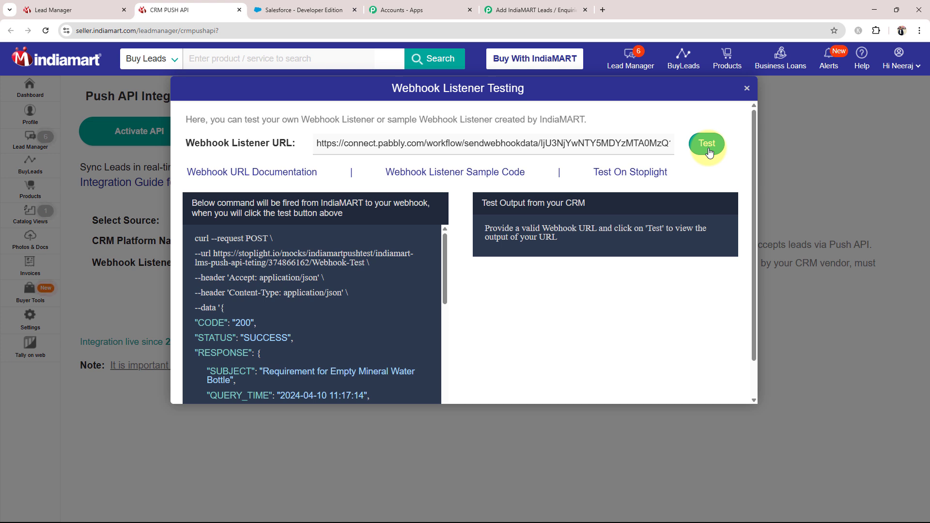
left_click_drag(327, 144, 634, 141)
left_click(644, 116)
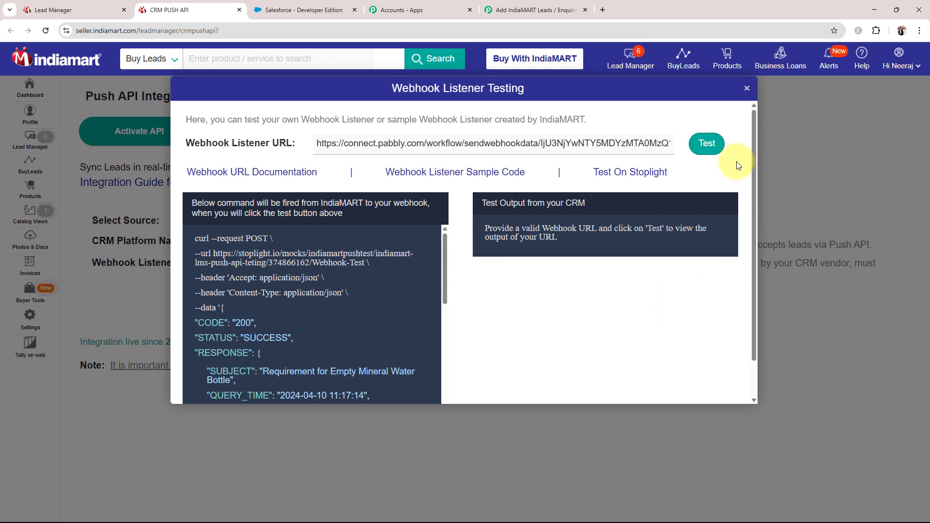
double_click(334, 143)
left_click_drag(318, 143, 671, 146)
left_click(706, 143)
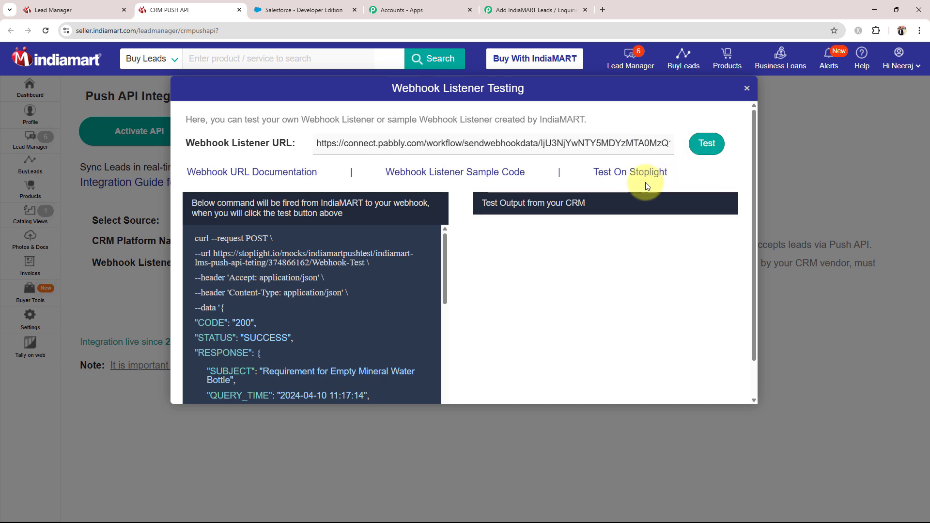
Confirm the CURL response header shows HTTP 200 OK, then go back to Pabbly
left_click_drag(493, 252, 675, 411)
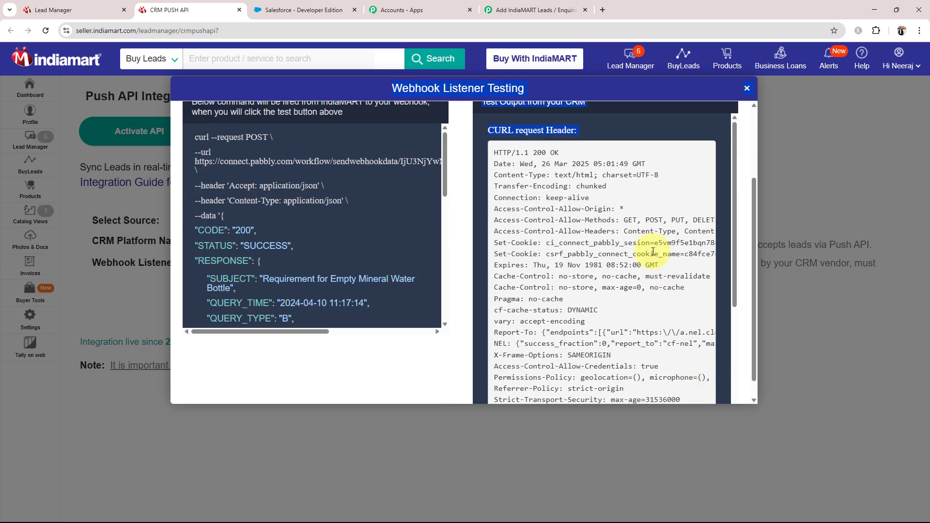
scroll(630, 313, "up", 2)
scroll(629, 313, "up", 1)
left_click(653, 253)
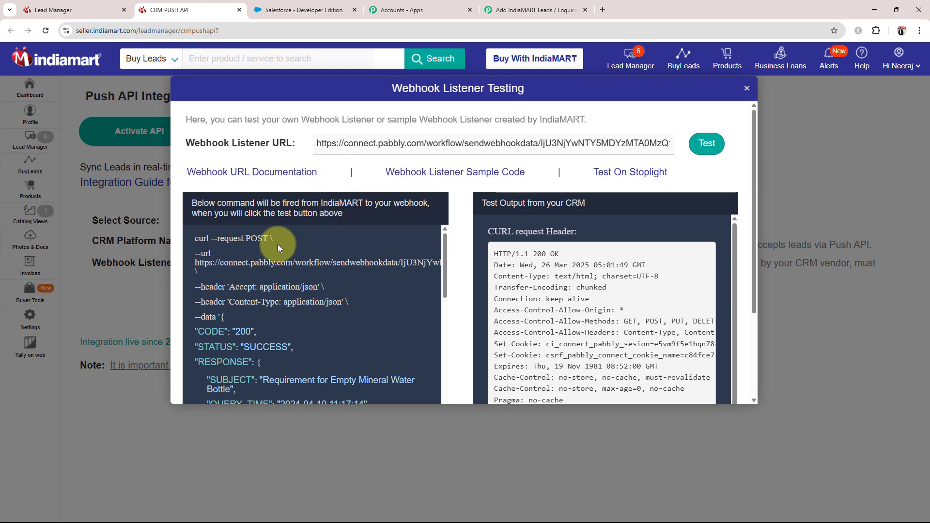
left_click(535, 9)
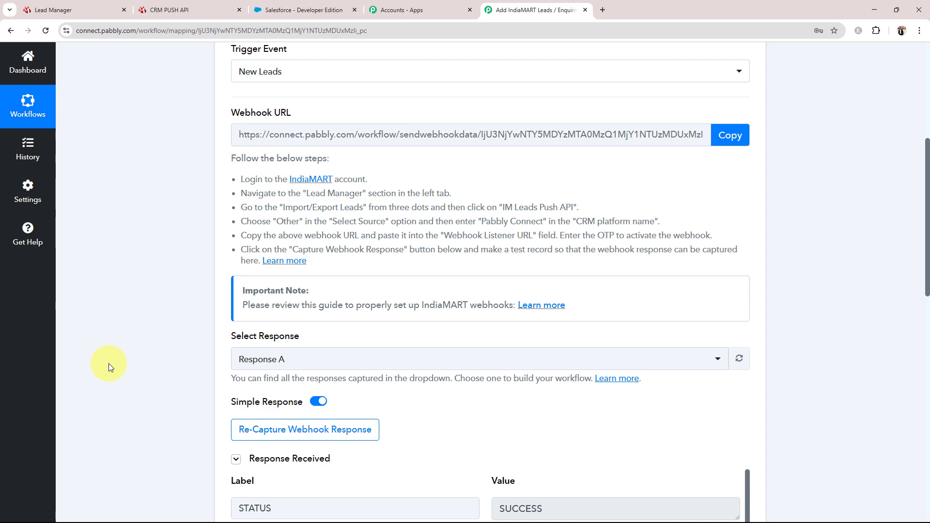
Review the captured STATUS, subject, sender state, pincode, phone and sender name values
scroll(108, 363, "down", 8)
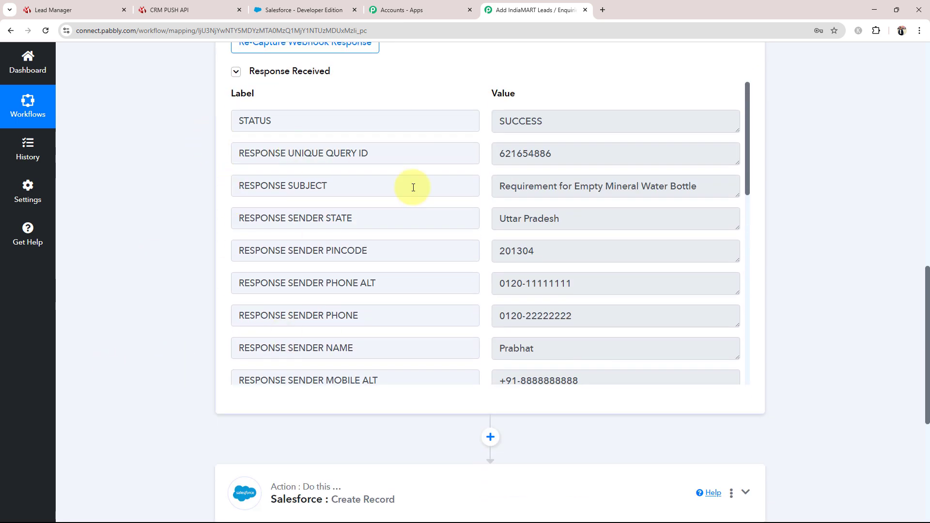
left_click(562, 127)
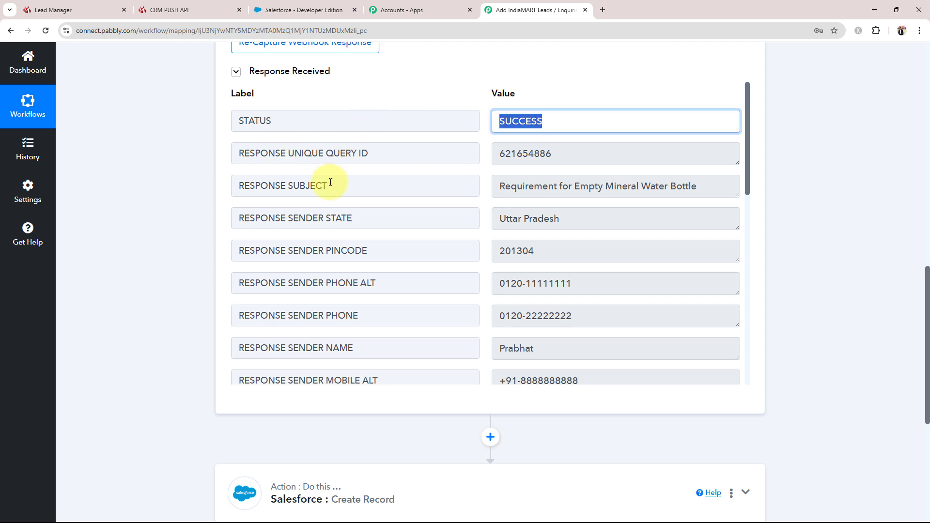
left_click_drag(501, 184, 697, 186)
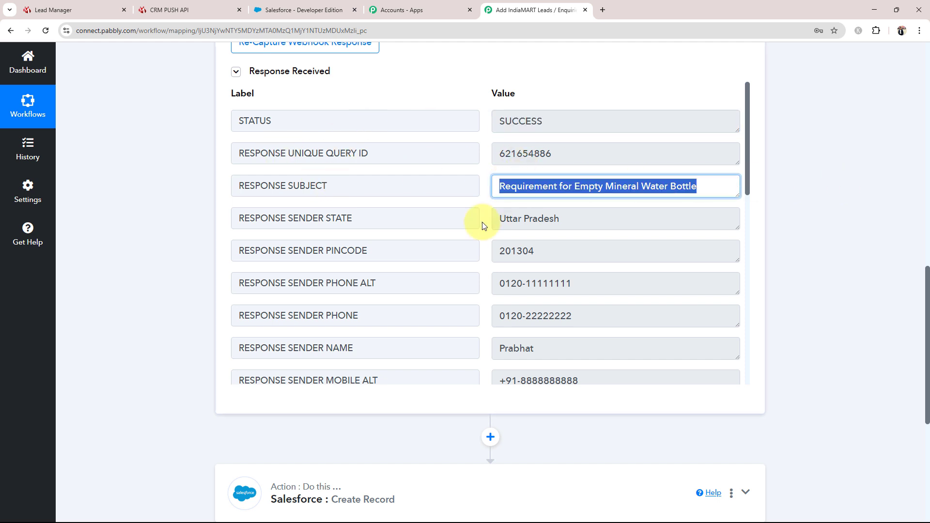
left_click(625, 220)
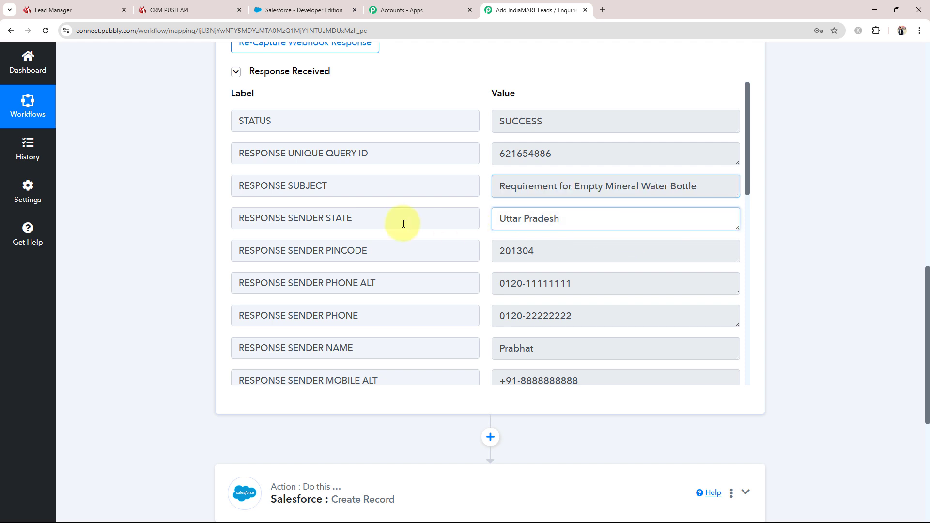
left_click(598, 248)
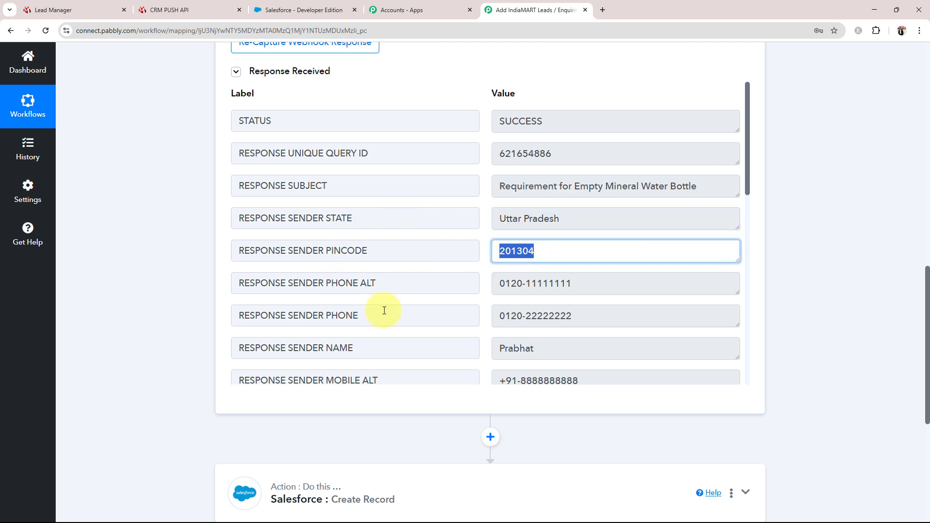
left_click(651, 318)
left_click(602, 349)
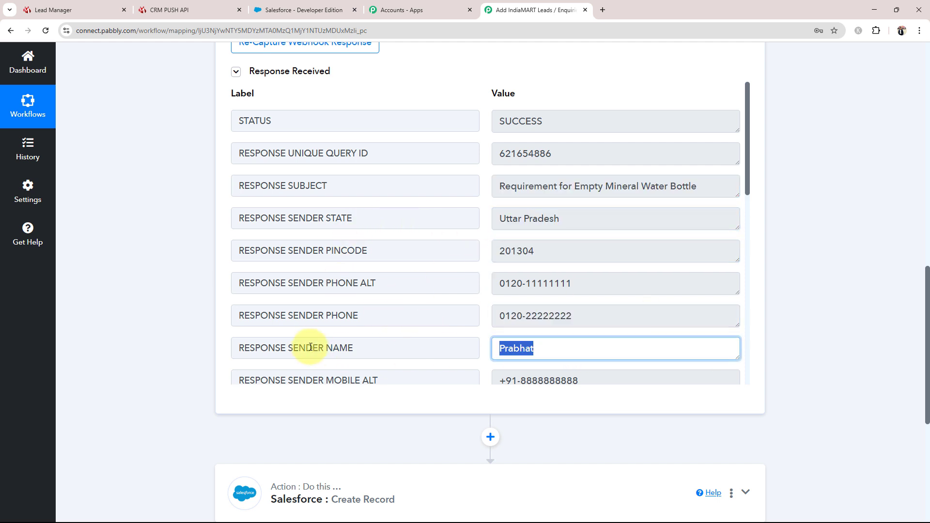
Check the product name and sender address values, then collapse the IndiaMART trigger step
left_click_drag(746, 119, 762, 350)
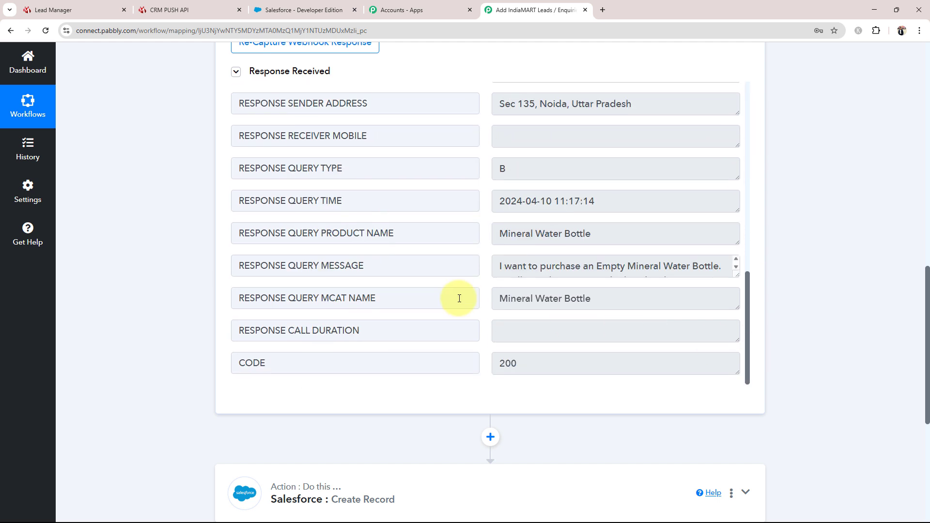
left_click(644, 233)
left_click(649, 103)
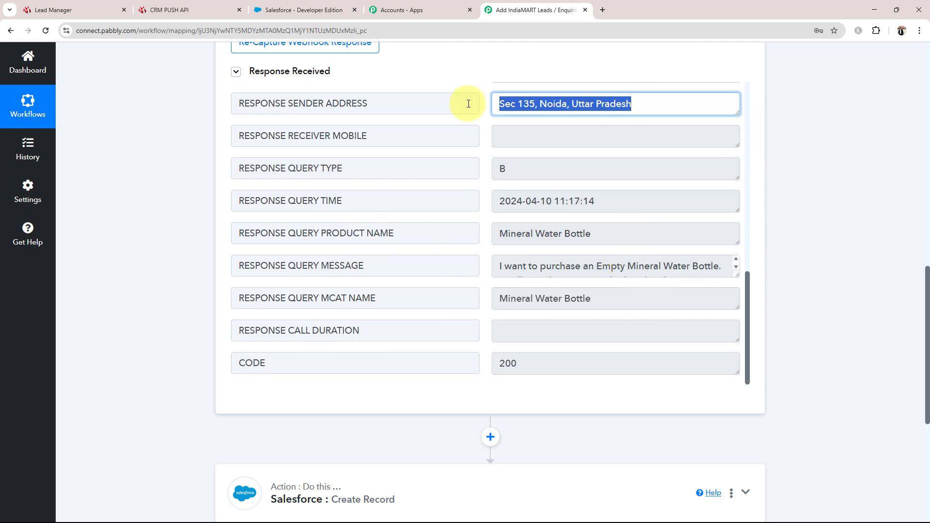
left_click(172, 316)
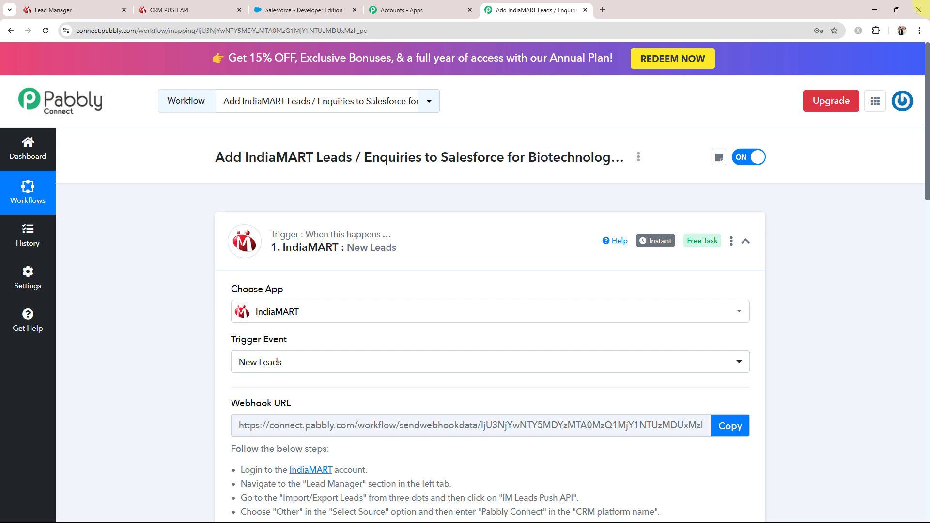
left_click_drag(926, 384, 925, 161)
left_click(473, 237)
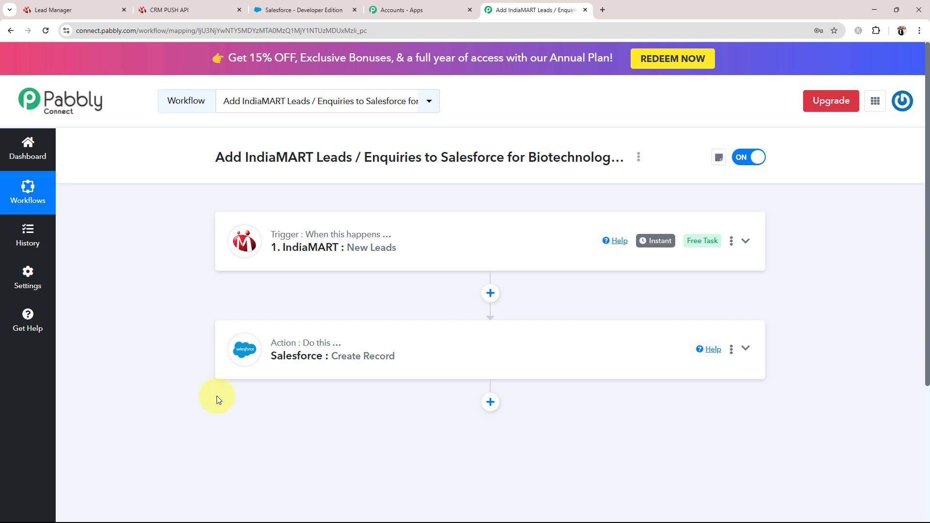
Expand the Salesforce Create Record action and authorize a new Salesforce connection, Salesforce #108
left_click(325, 370)
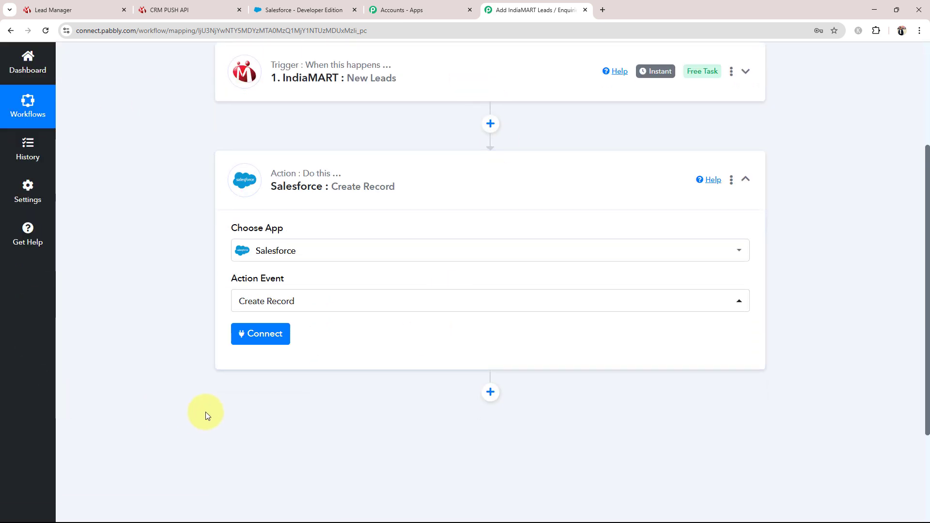
left_click(243, 340)
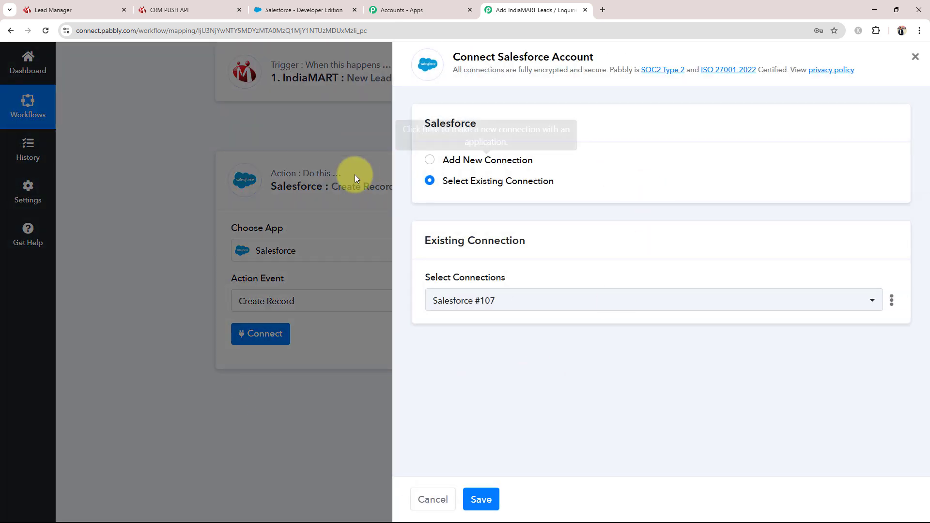
left_click(430, 160)
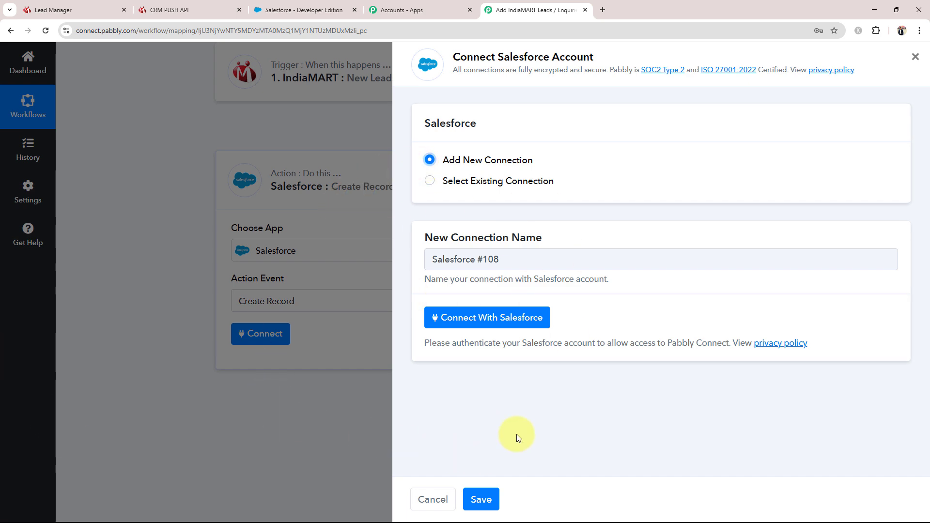
left_click(494, 318)
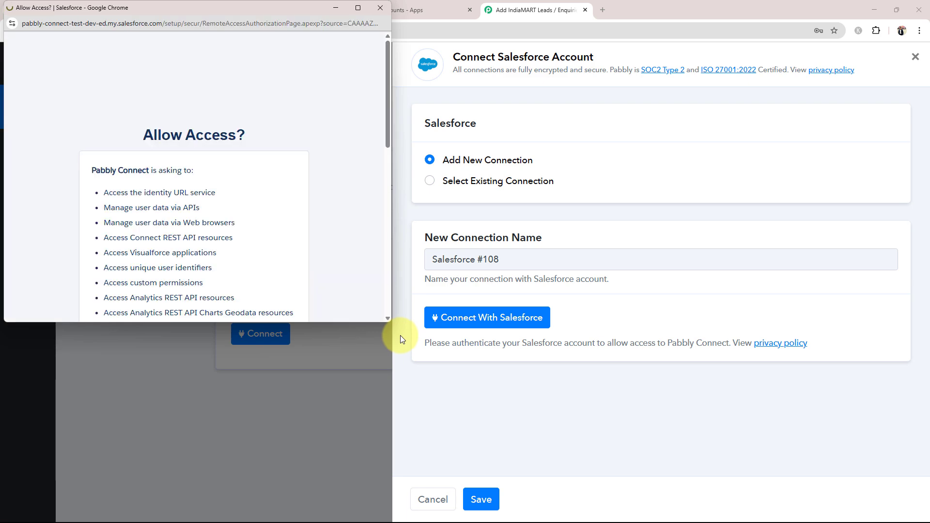
scroll(371, 252, "down", 10)
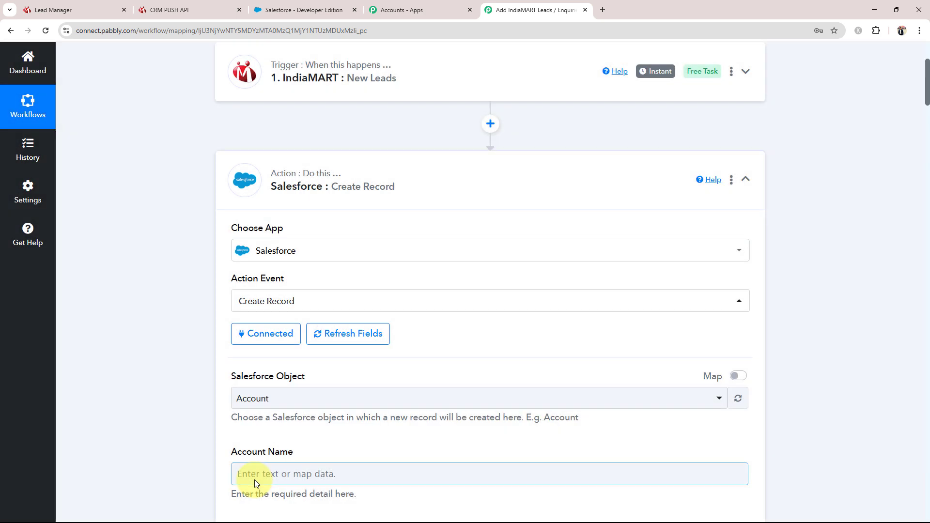
Set the Salesforce object to Contact
scroll(249, 209, "down", 4)
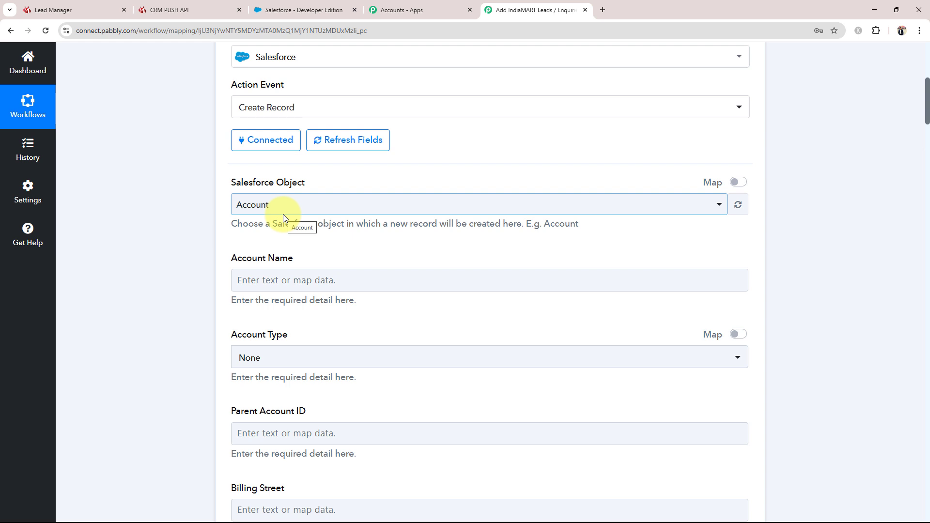
left_click(249, 205)
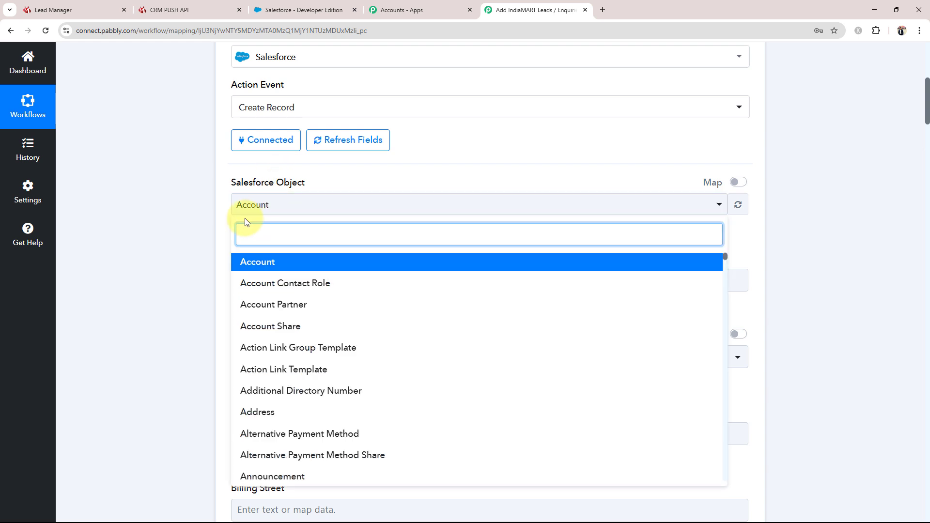
type("Conta")
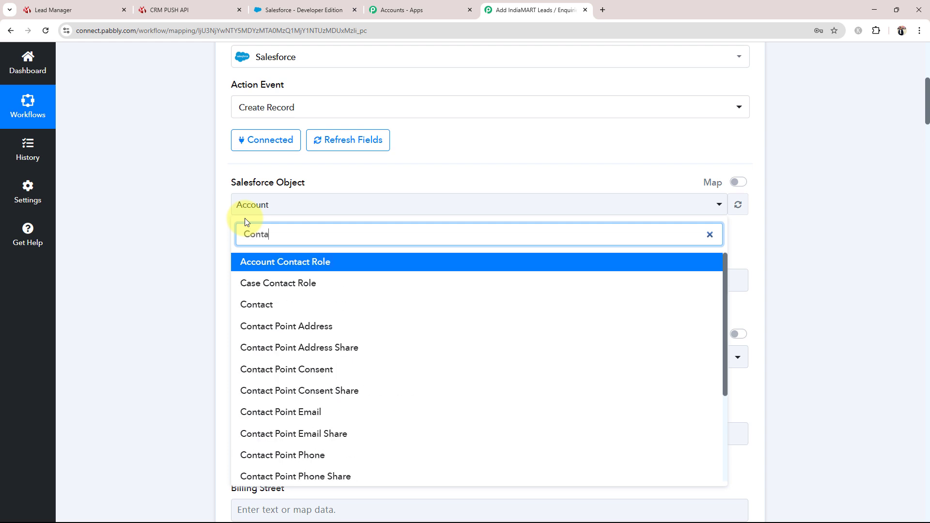
left_click(242, 304)
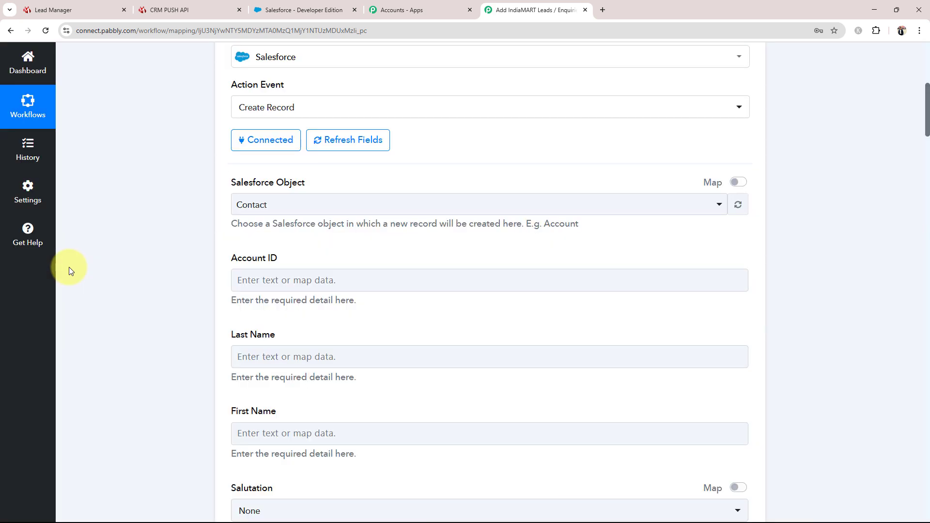
Map the lead's RESPONSE SENDER NAME into First Name
scroll(124, 267, "down", 4)
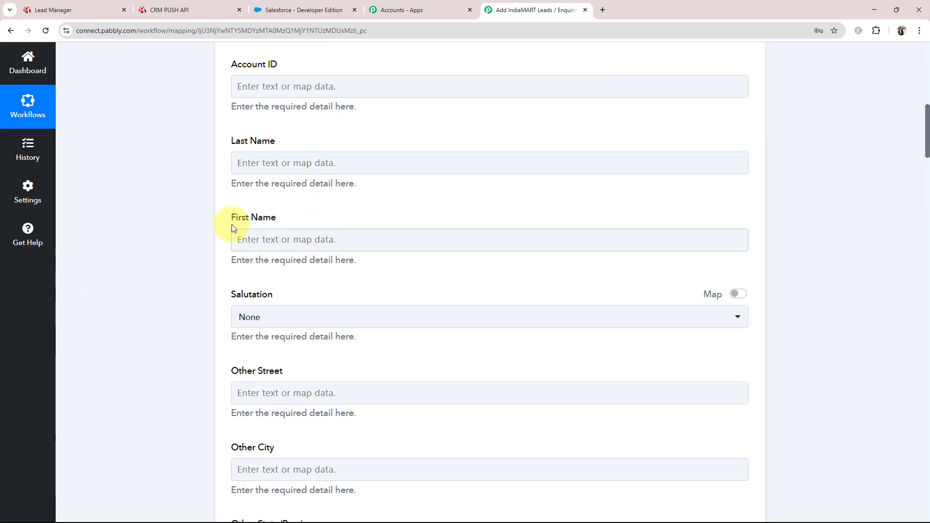
scroll(163, 312, "up", 1)
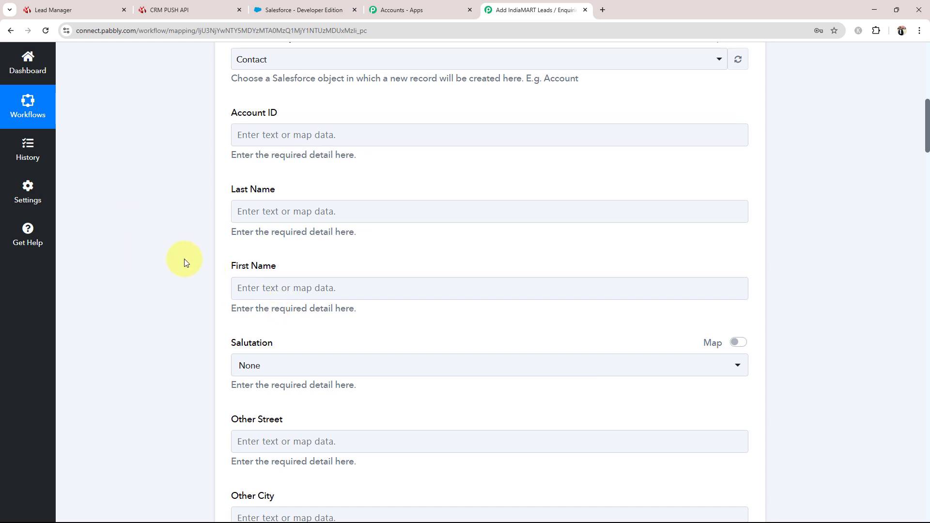
left_click(272, 217)
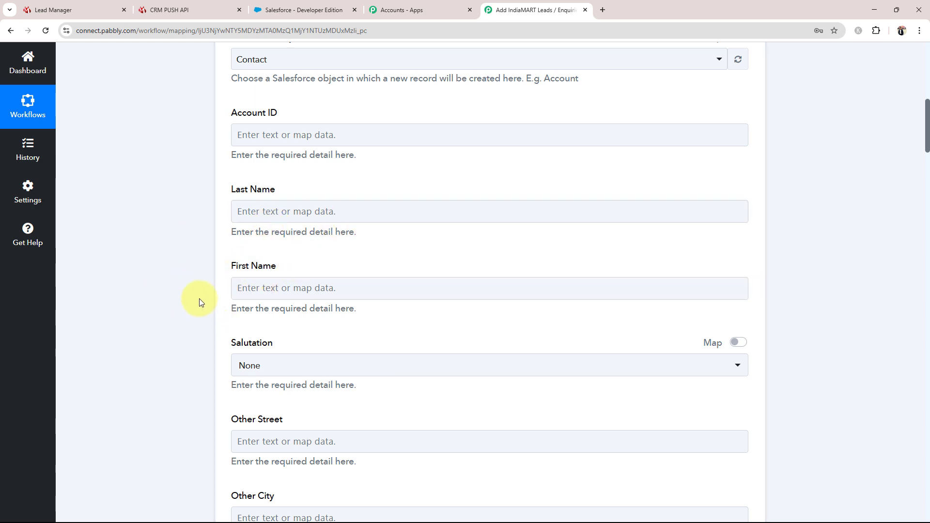
scroll(181, 285, "up", 10)
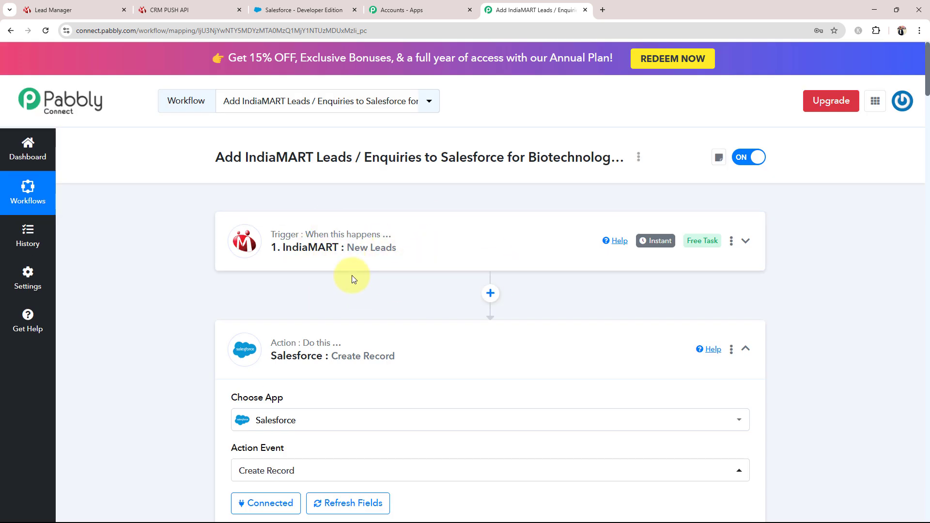
scroll(181, 321, "down", 9)
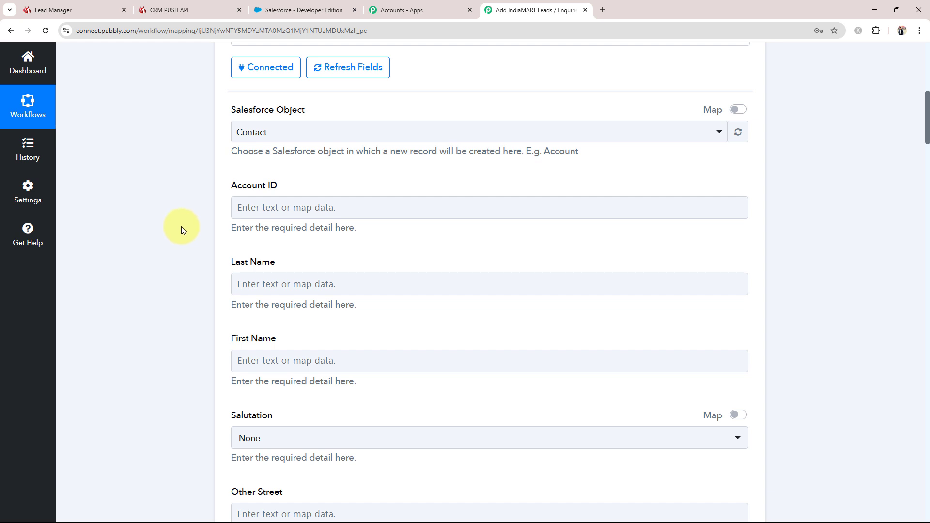
scroll(194, 266, "down", 3)
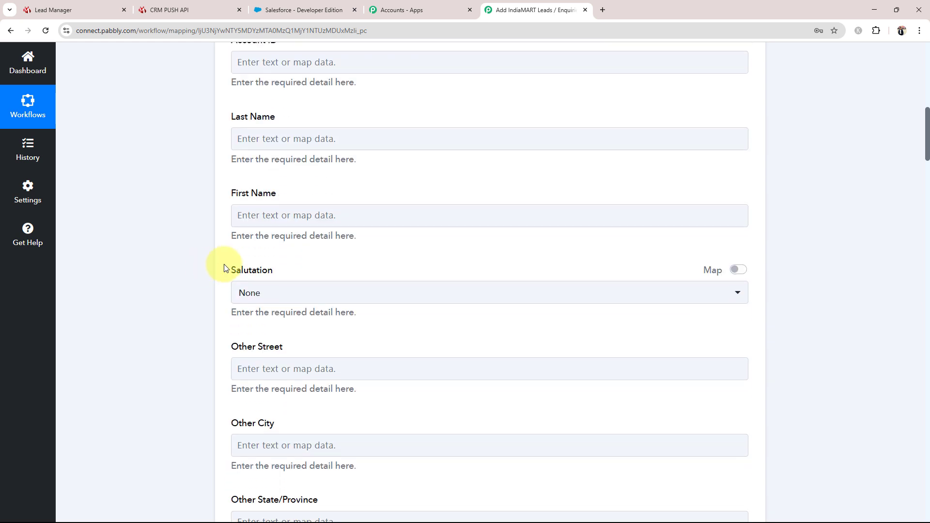
left_click(235, 215)
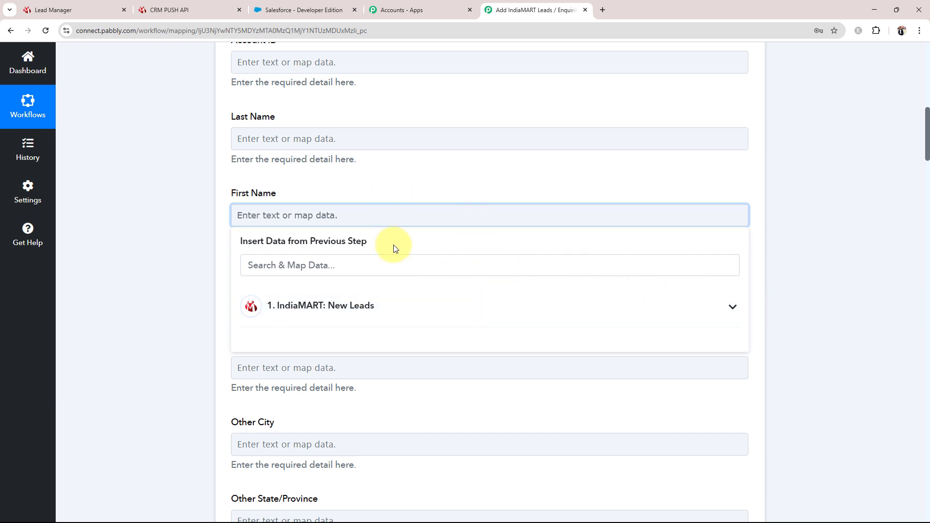
left_click(318, 274)
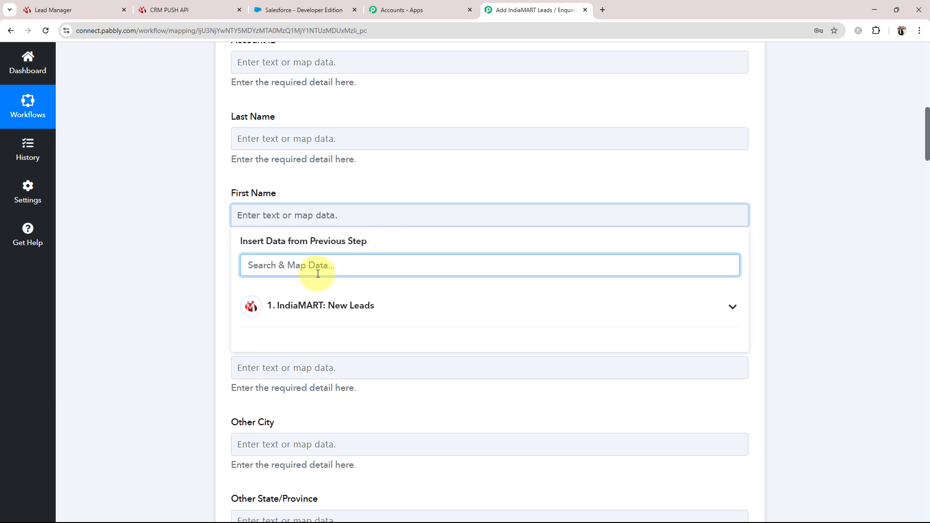
type("Name")
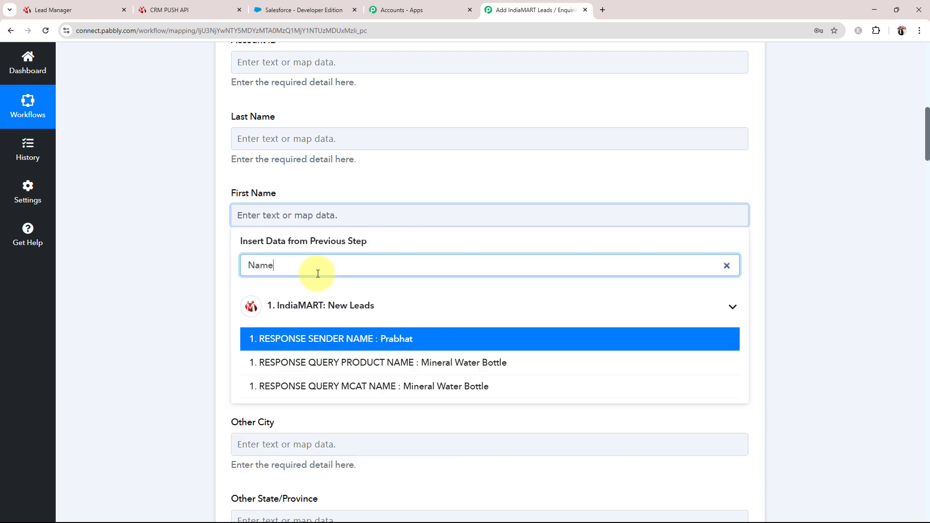
key("Return")
left_click(134, 252)
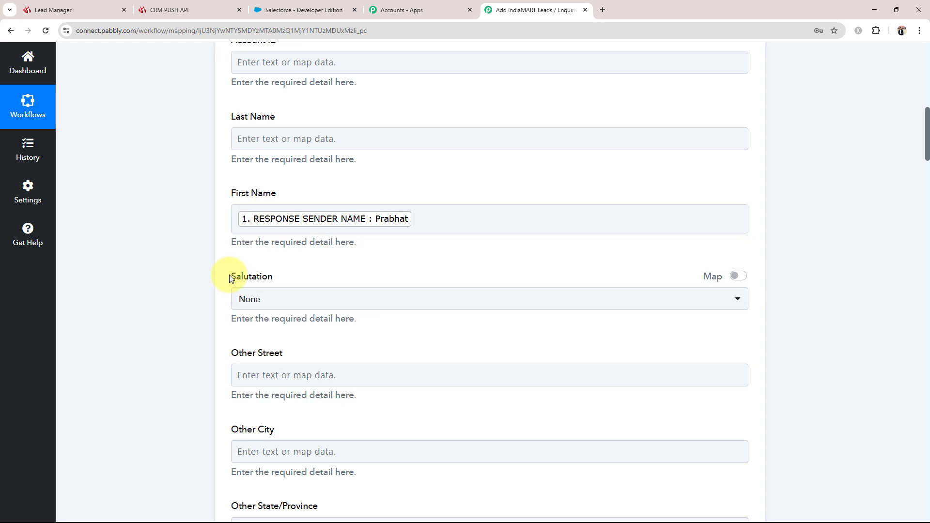
Map RESPONSE SENDER NAME into Last Name as well
left_click(264, 139)
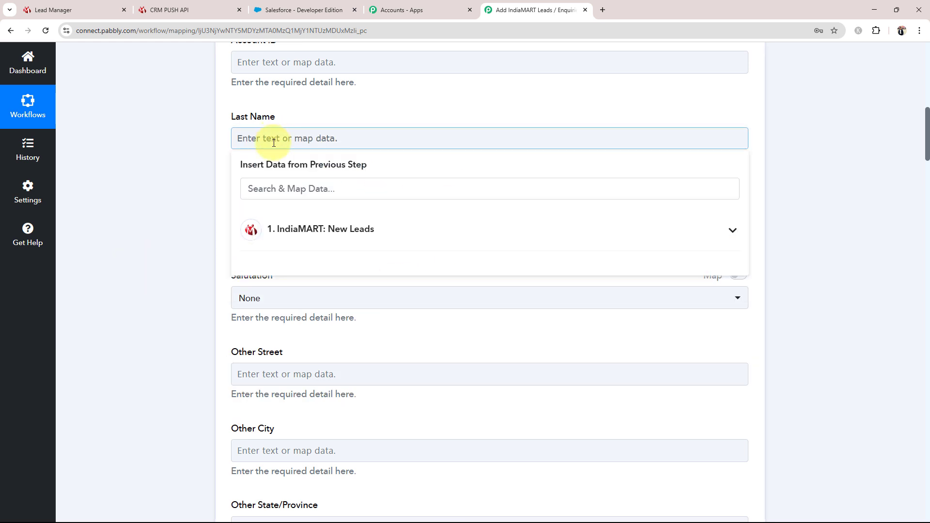
left_click(268, 199)
type("Name")
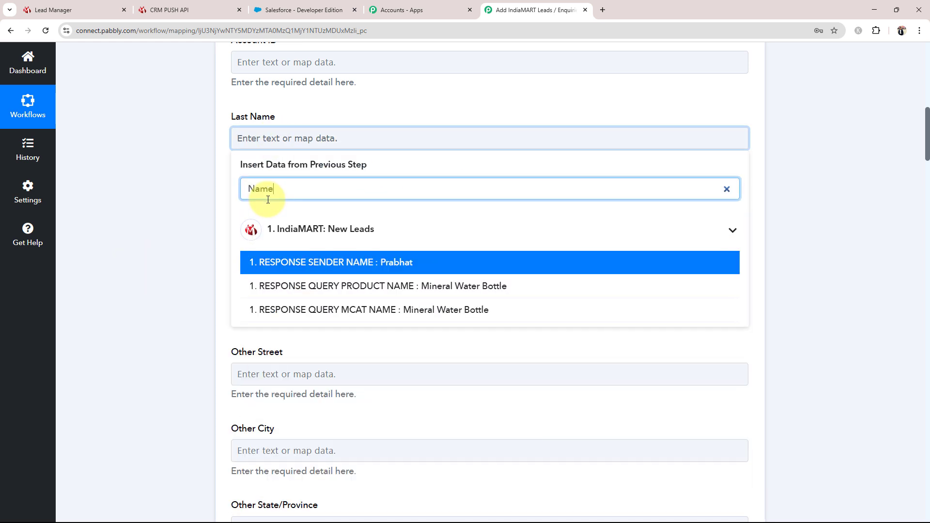
left_click(280, 263)
left_click(205, 228)
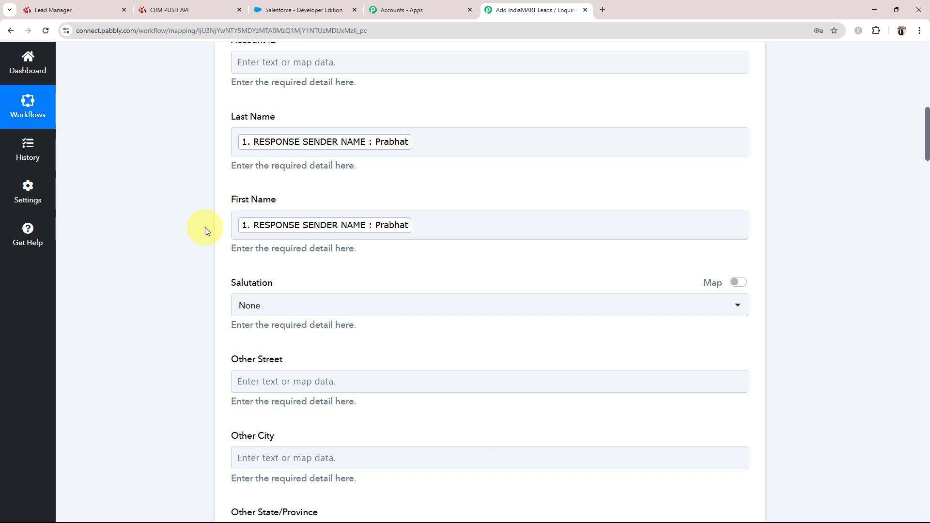
Map the sender address into Other Street
scroll(205, 228, "down", 4)
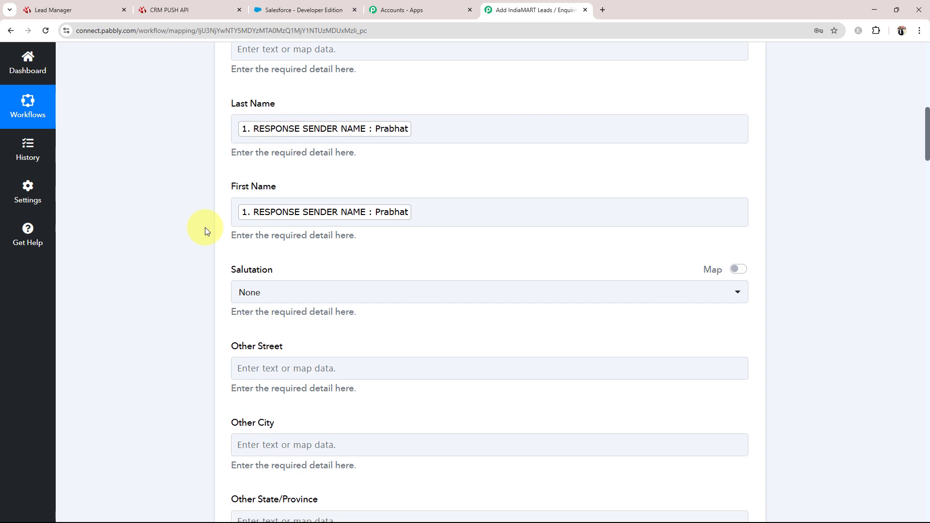
left_click(252, 188)
left_click(267, 247)
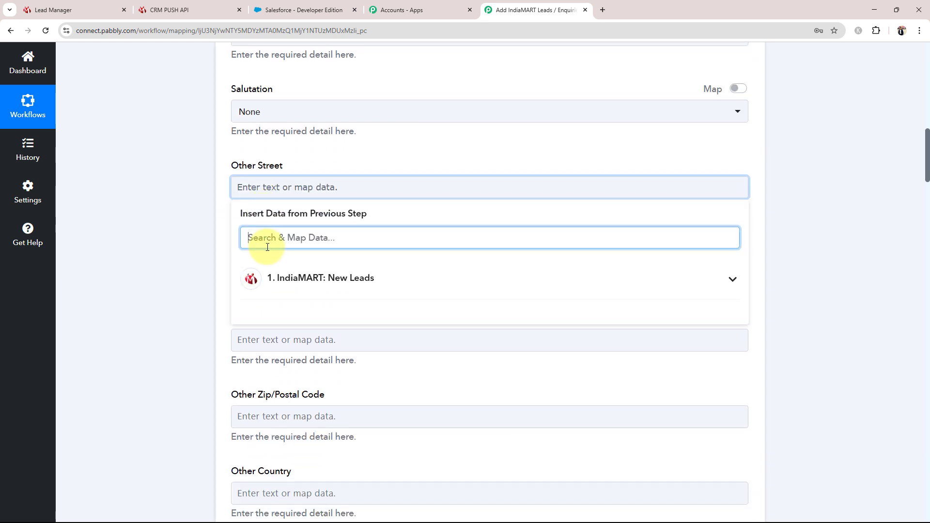
type("add")
left_click(305, 320)
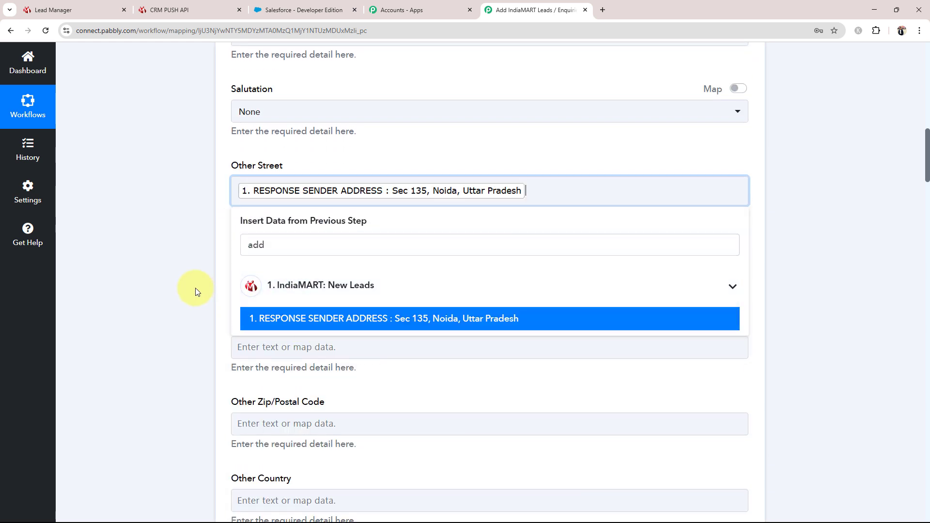
left_click(197, 289)
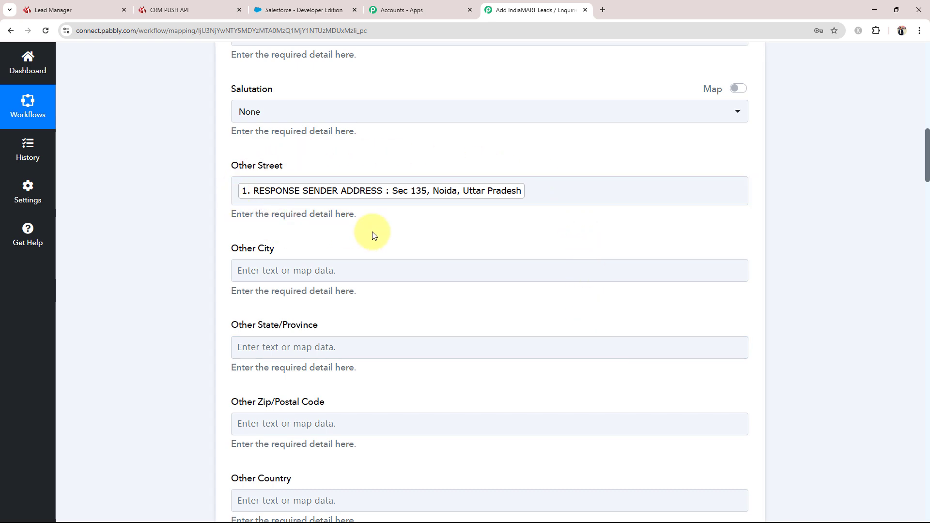
Map the sender city into Other City
scroll(291, 305, "down", 3)
left_click(305, 127)
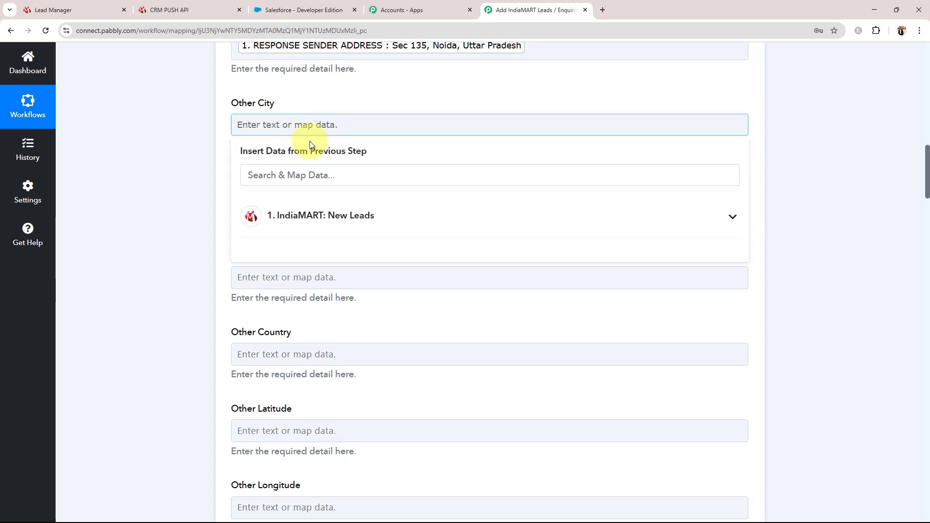
left_click(310, 183)
type("city")
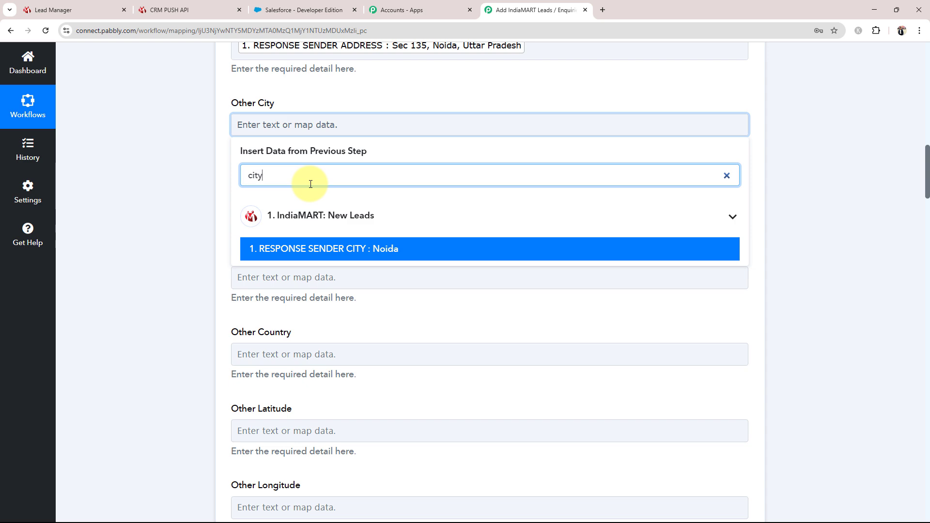
left_click(353, 249)
left_click(183, 267)
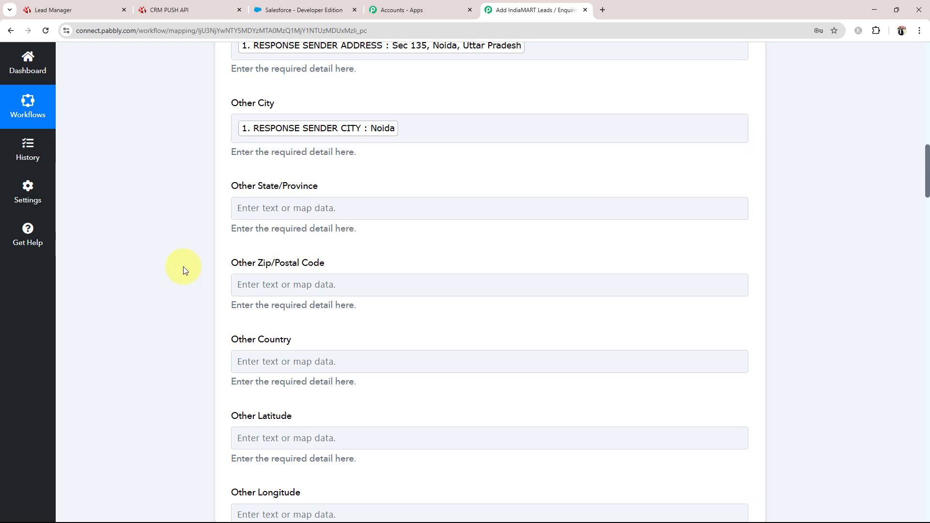
Map the sender pincode into Other Zip/Postal Code
scroll(270, 257, "down", 3)
left_click(289, 142)
left_click(253, 190)
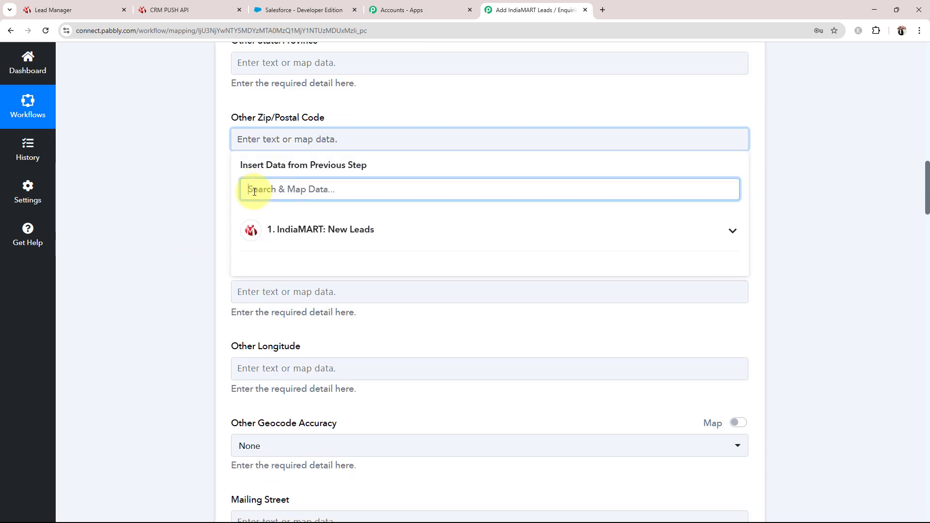
type("P")
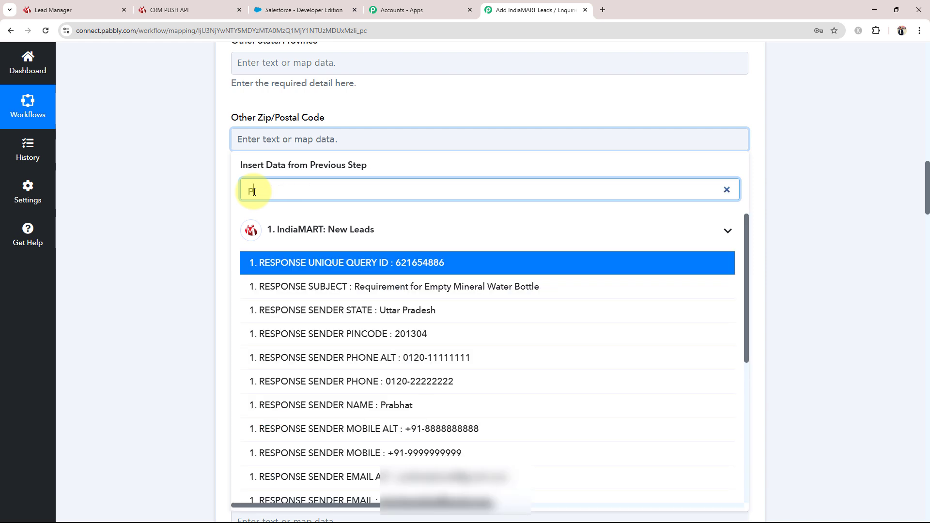
type("i")
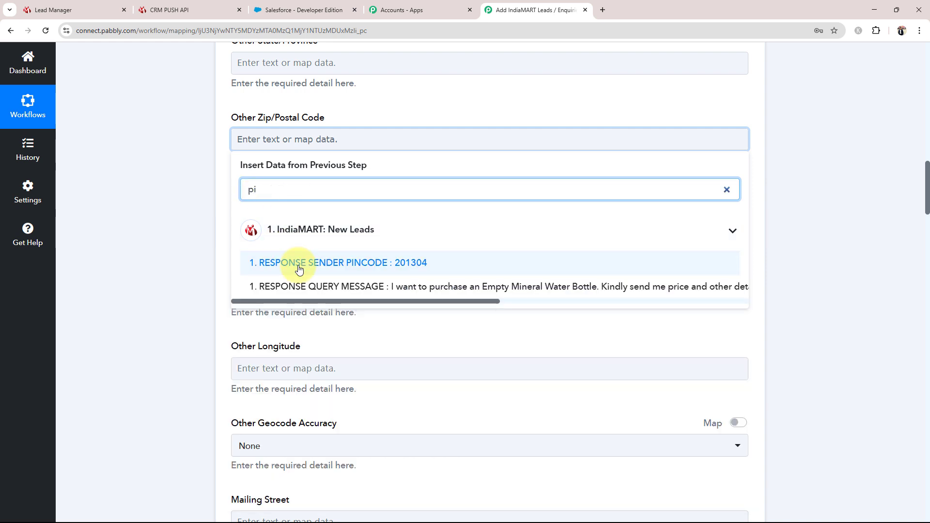
left_click(301, 264)
left_click(204, 257)
scroll(194, 262, "down", 3)
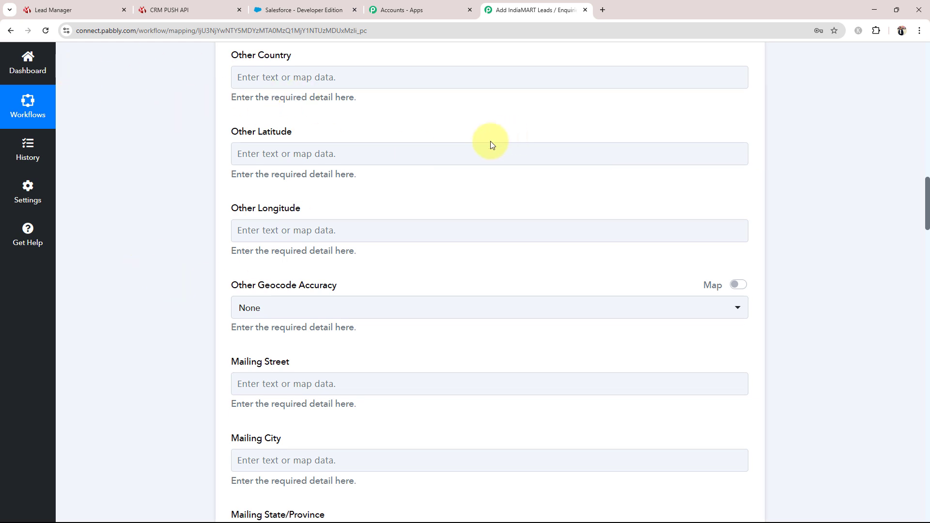
Map the sender phone into Business Phone
scroll(146, 334, "down", 6)
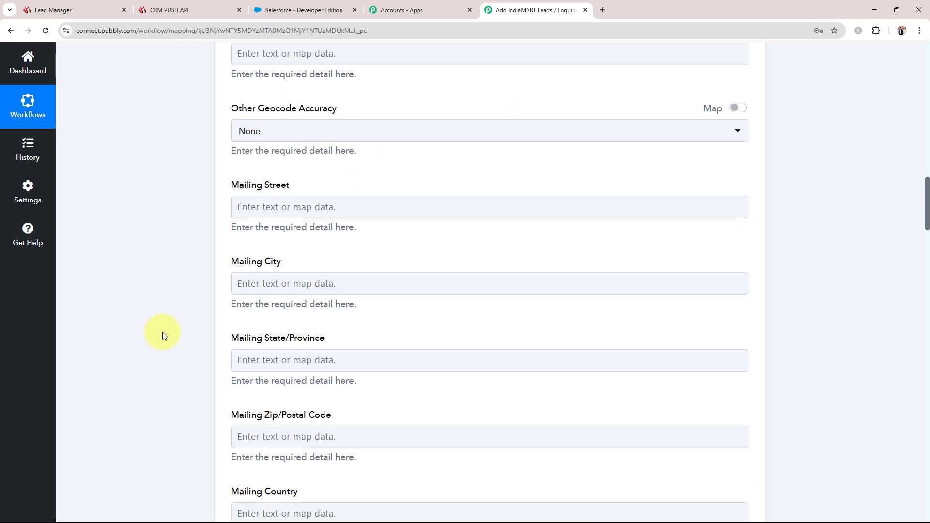
scroll(164, 327, "down", 3)
scroll(150, 359, "down", 5)
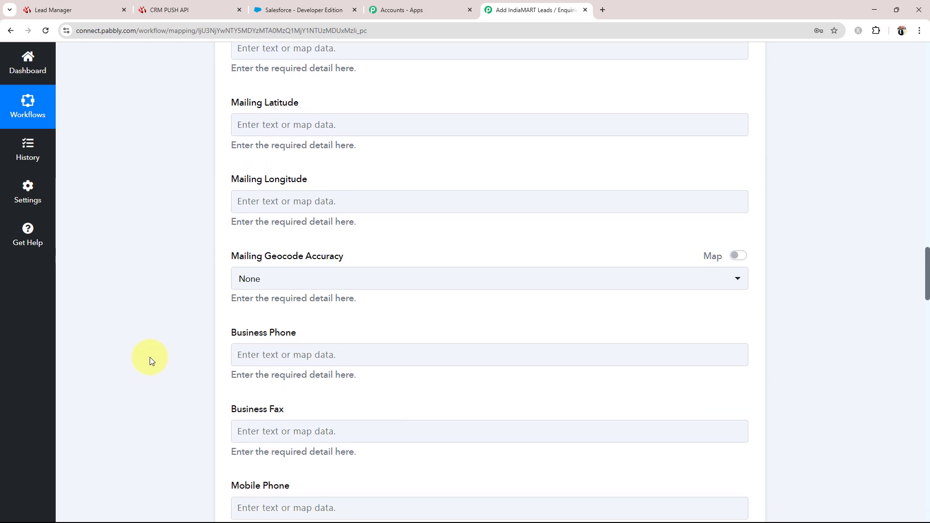
left_click_drag(270, 242, 271, 221)
left_click(188, 285)
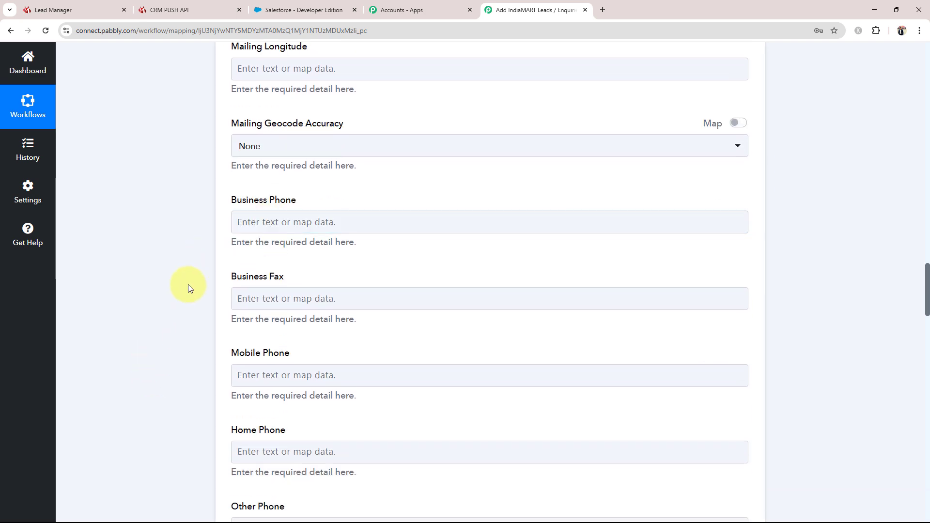
left_click(272, 226)
left_click(259, 271)
type("ph")
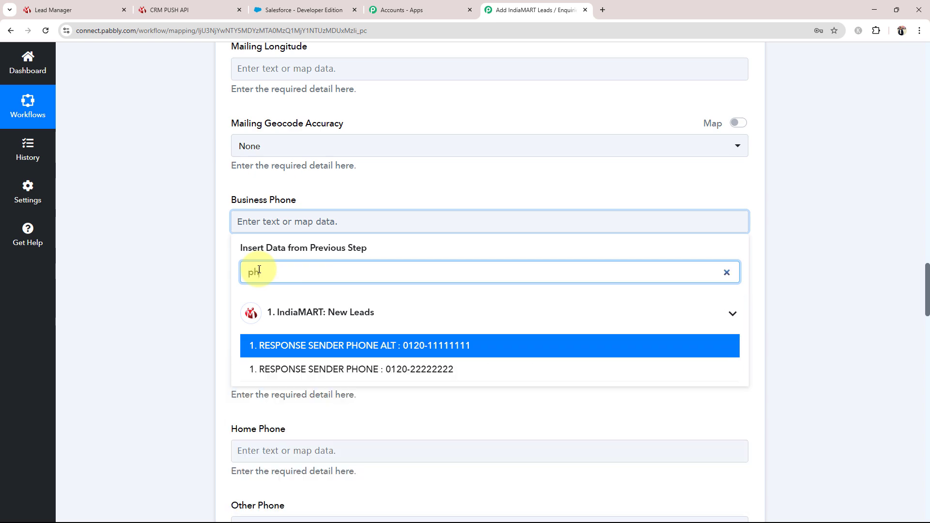
left_click(324, 369)
left_click(140, 283)
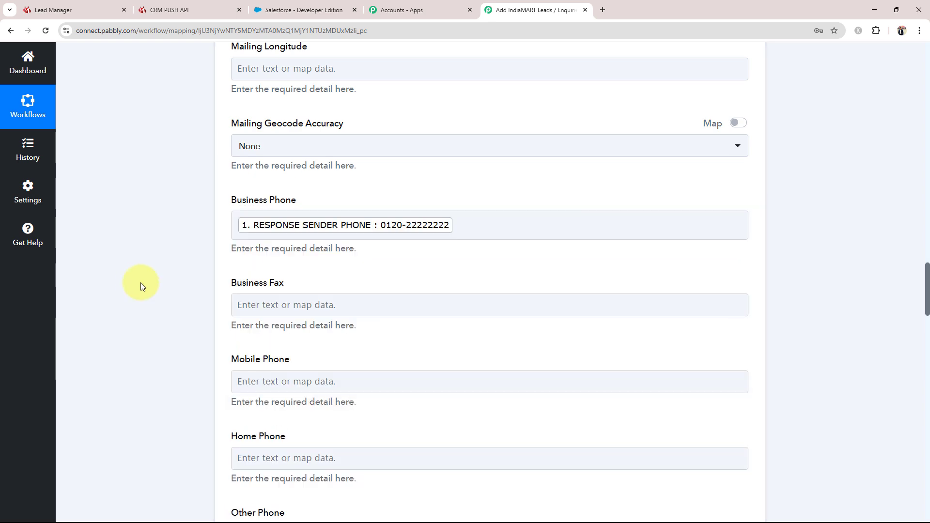
Map RESPONSE SENDER MOBILE into Mobile Phone
scroll(142, 277, "down", 3)
left_click(257, 187)
left_click(275, 238)
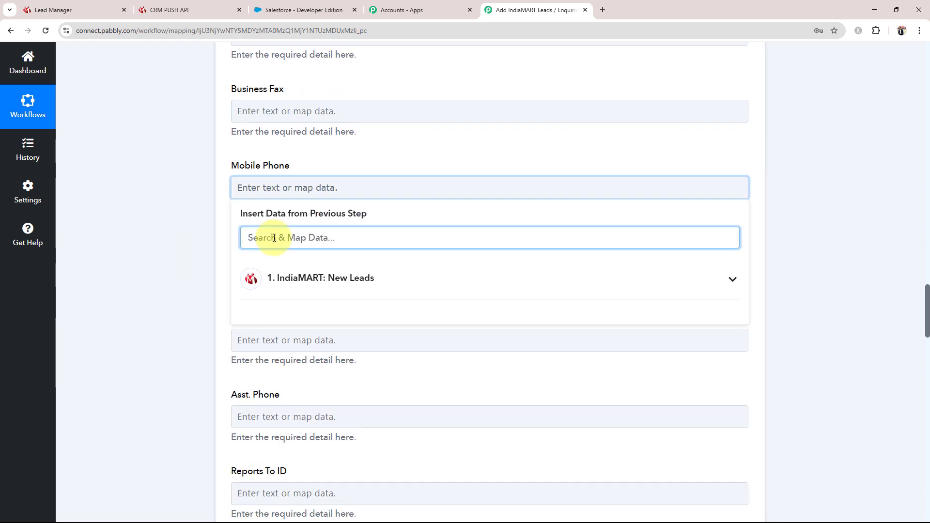
type("mo")
left_click(353, 333)
left_click(162, 262)
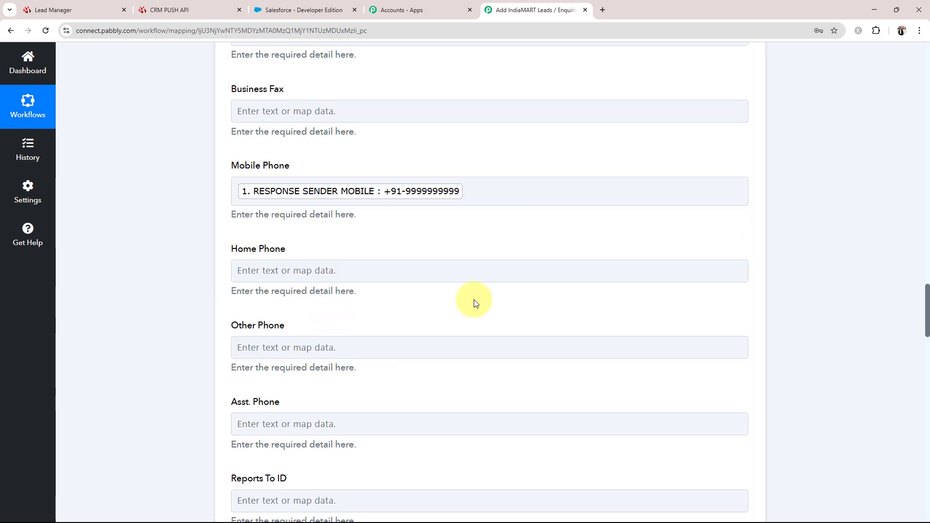
Map RESPONSE SENDER EMAIL into Email and review the completed mapping
scroll(182, 315, "down", 8)
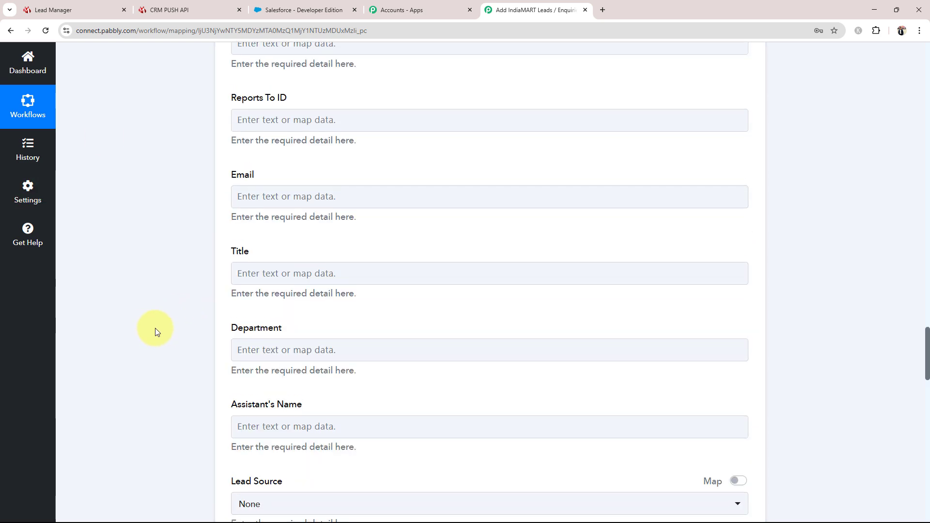
scroll(155, 331, "up", 1)
left_click(291, 237)
left_click(259, 288)
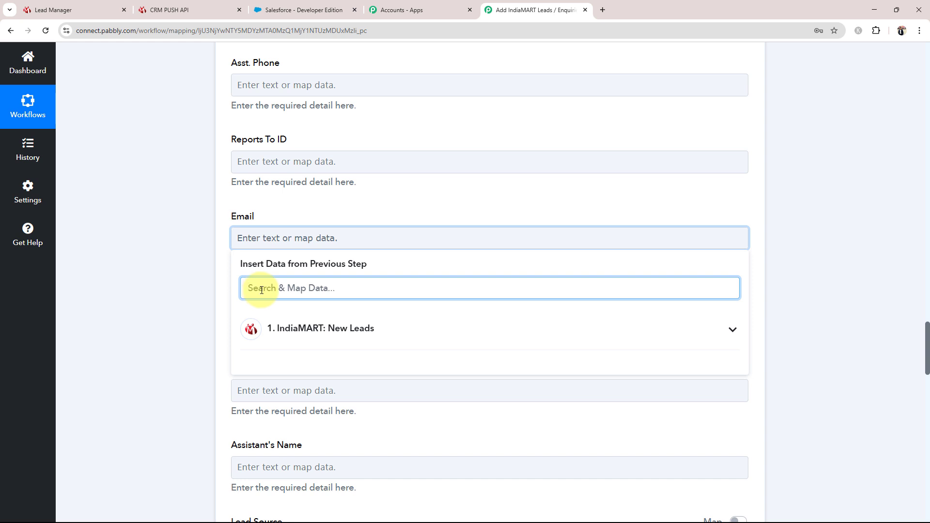
type("em")
left_click(297, 367)
left_click(162, 317)
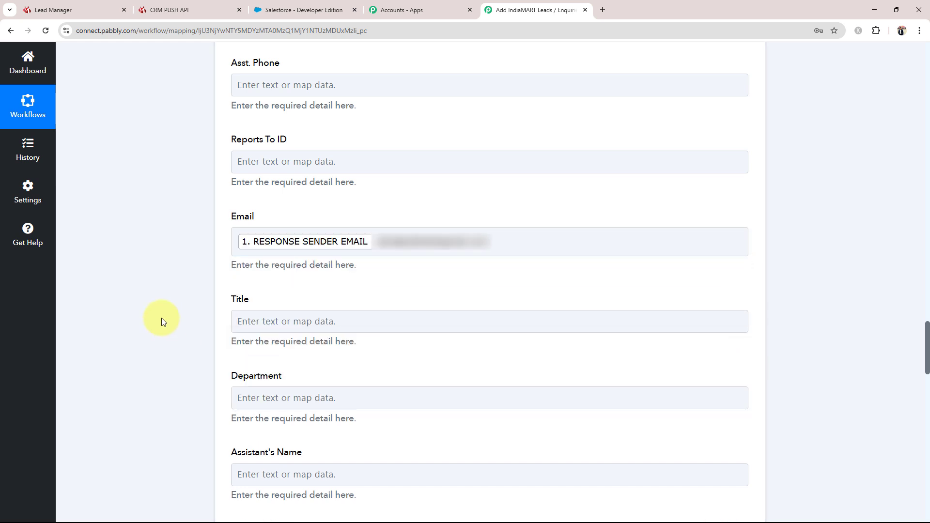
scroll(162, 319, "down", 4)
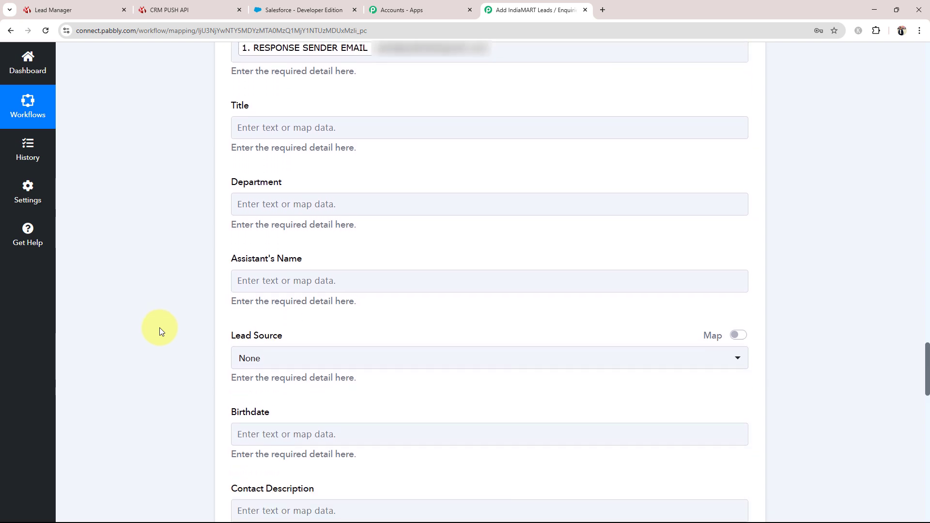
scroll(162, 332, "down", 10)
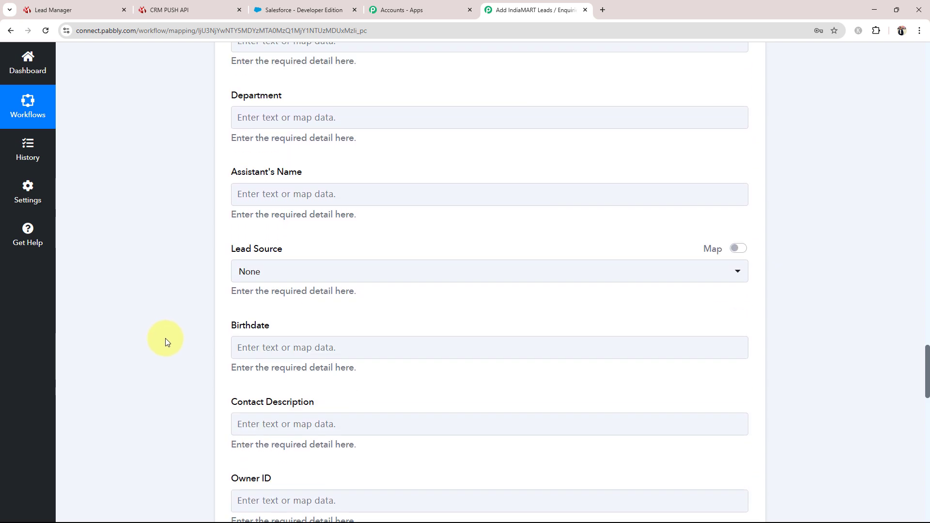
scroll(165, 342, "down", 7)
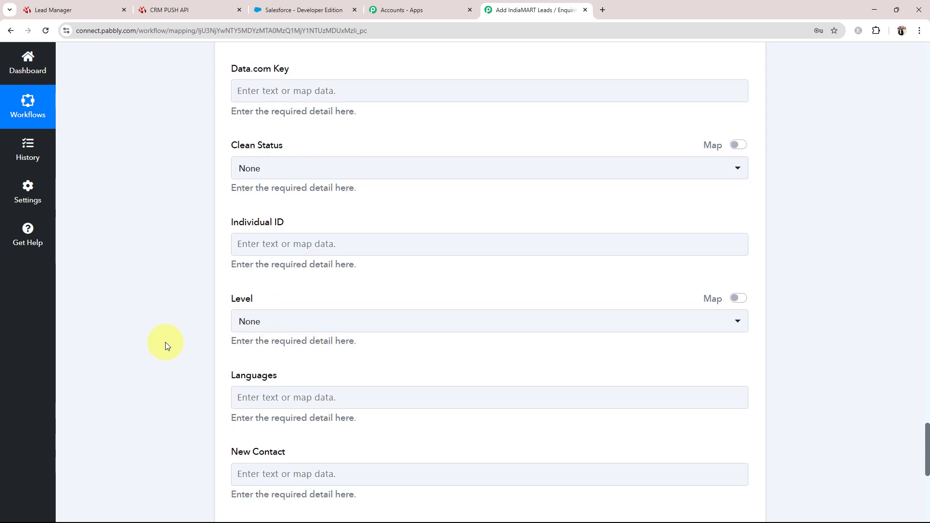
scroll(165, 342, "up", 8)
scroll(165, 344, "up", 10)
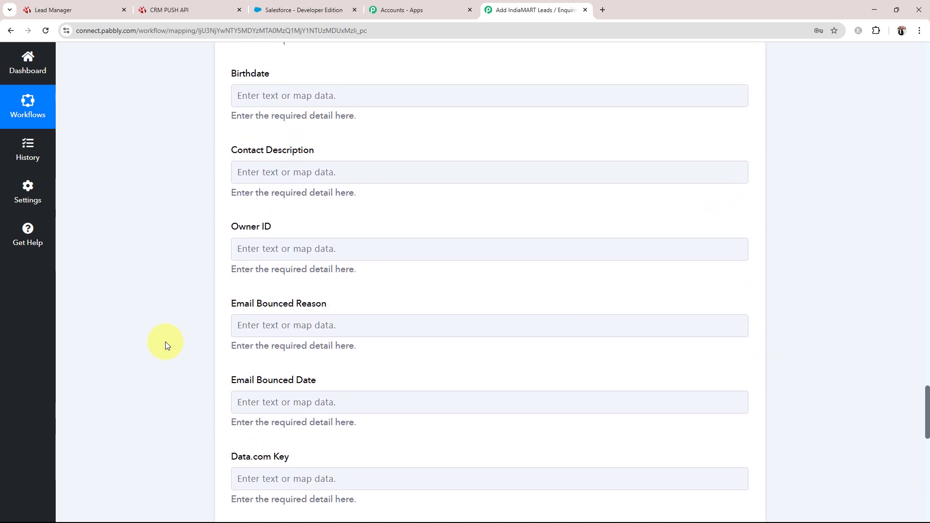
scroll(165, 342, "up", 9)
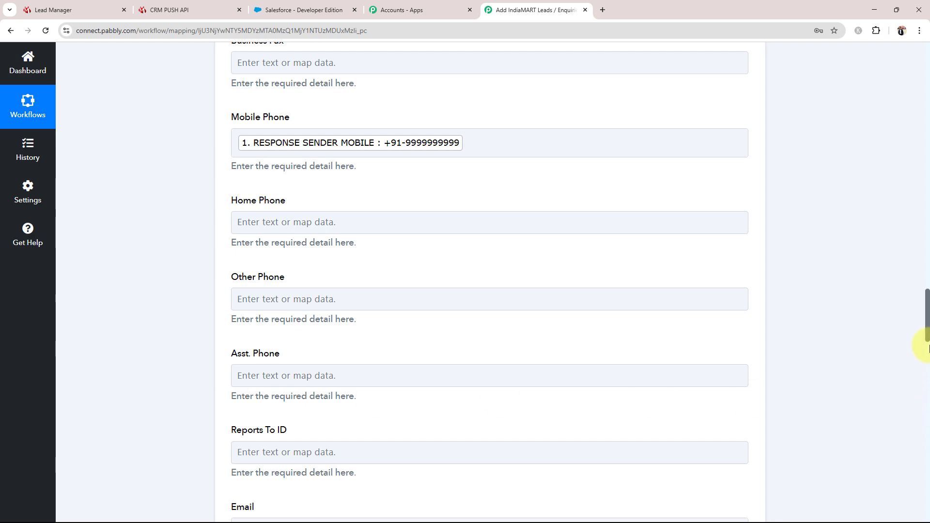
left_click_drag(925, 315, 918, 128)
Adjust the Other City value, trying 'Noida' and then removing the extra text
scroll(87, 271, "down", 4)
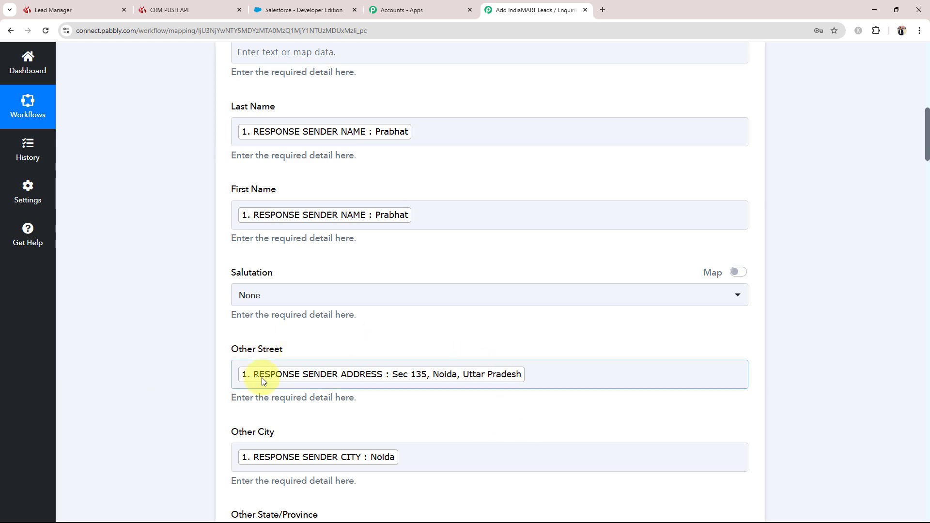
left_click(297, 5)
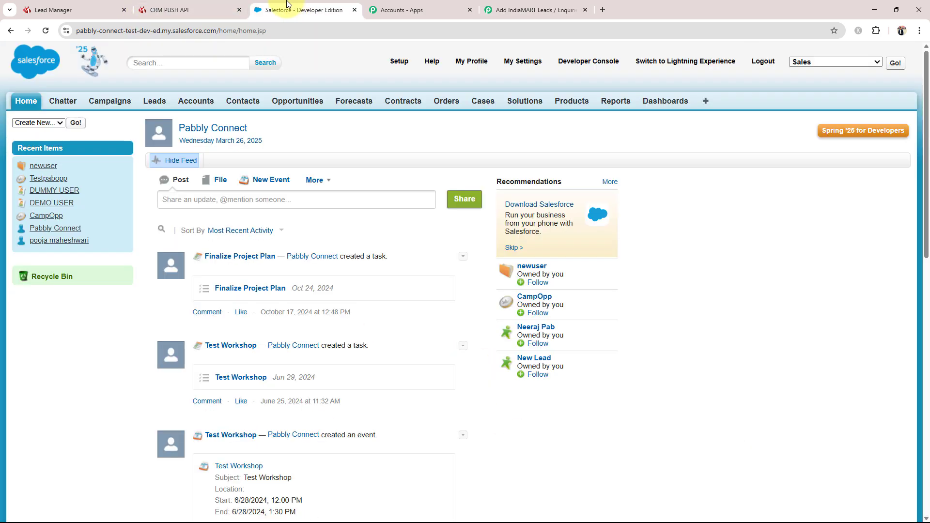
left_click(523, 9)
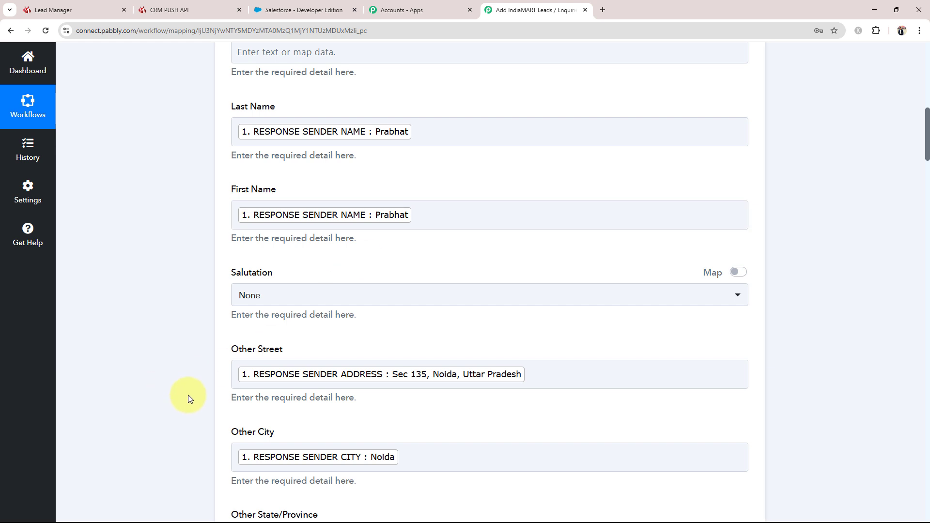
left_click(420, 452)
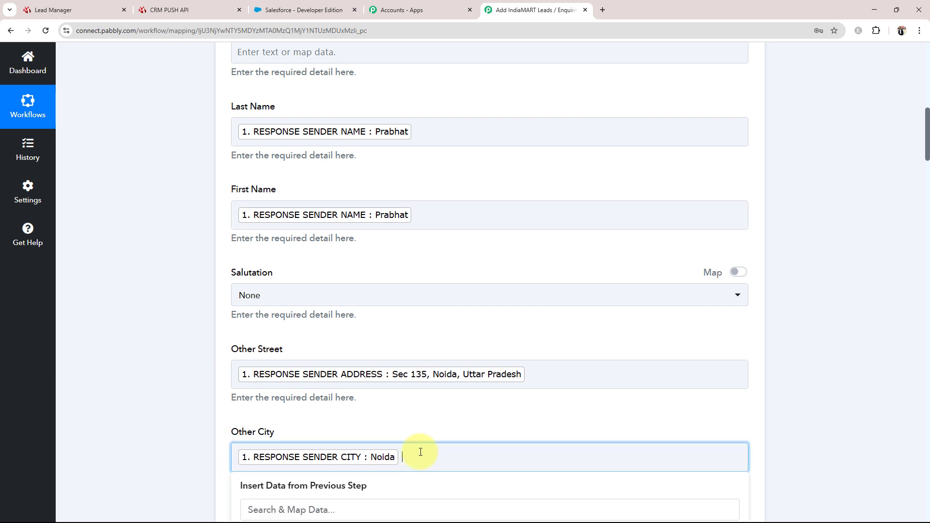
type("Noida")
key("BackSpace")
key("BackSpace")
key("BackSpace")
key("BackSpace")
key("BackSpace")
left_click(178, 423)
Save the Salesforce step and send a test request, returning a new contact Id with Success 1
scroll(198, 344, "down", 2)
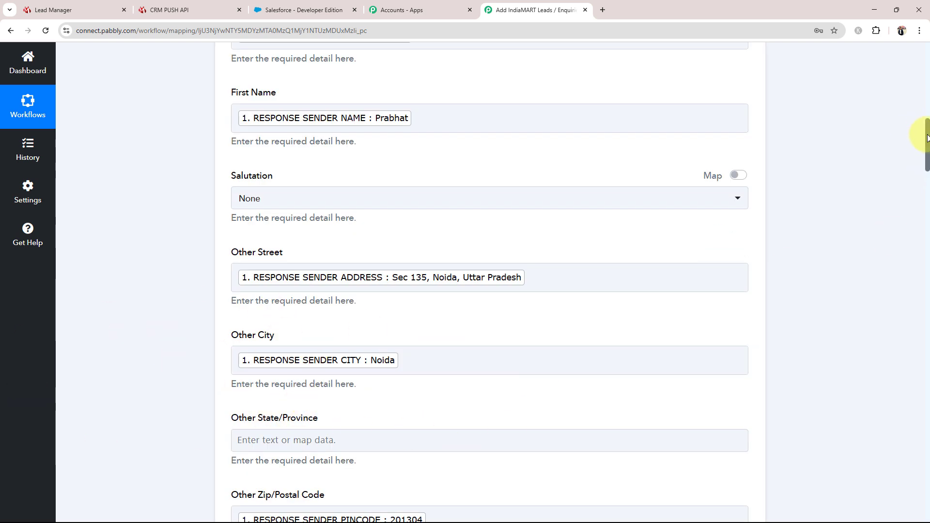
left_click_drag(920, 141, 922, 444)
scroll(377, 396, "down", 7)
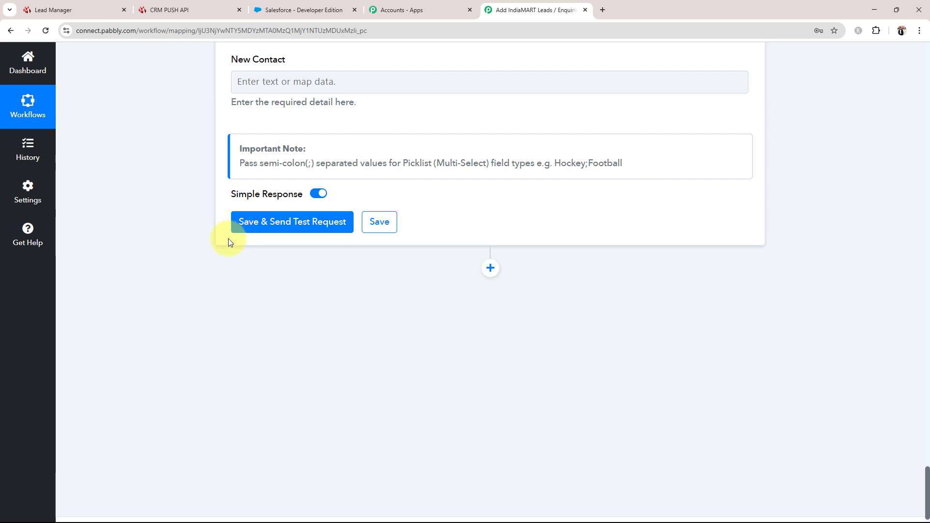
left_click(272, 221)
scroll(185, 298, "up", 3)
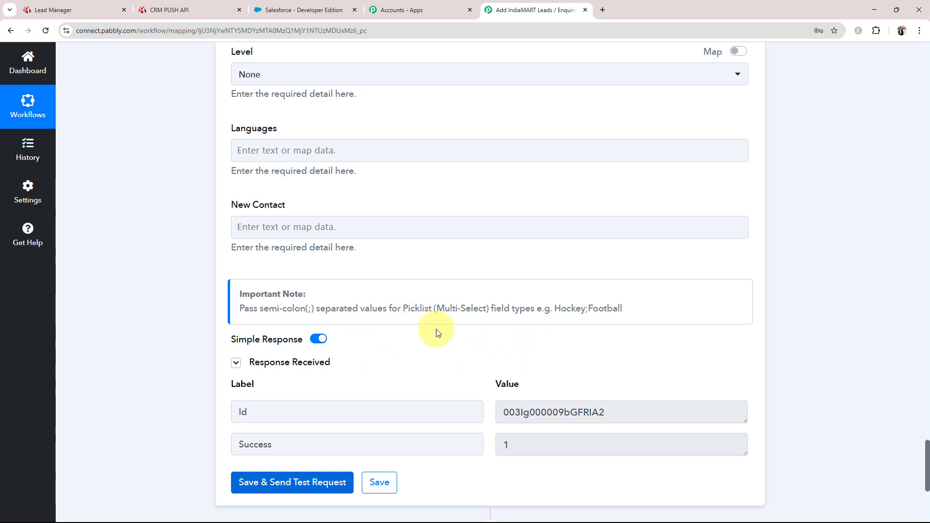
left_click(281, 10)
Open the newest Salesforce contact and verify its name, phone, mobile, email and Other Address
left_click(238, 103)
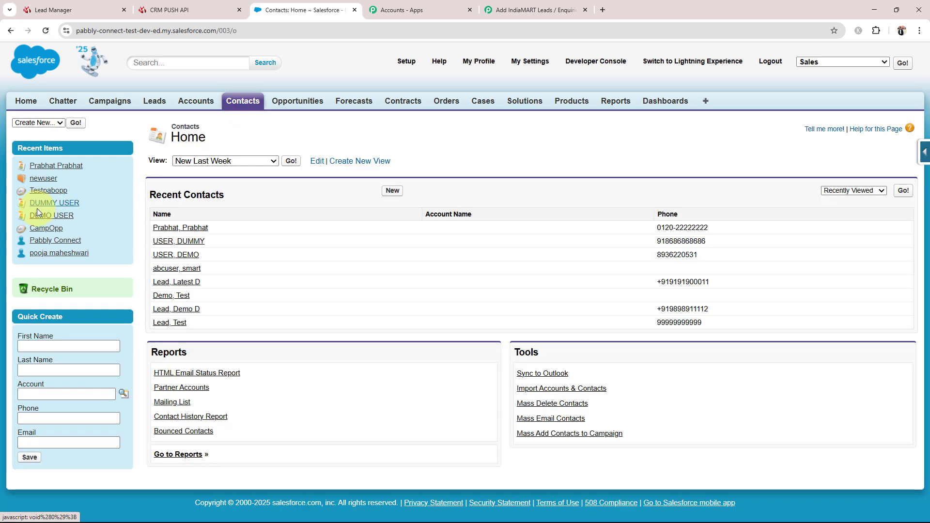
left_click(178, 227)
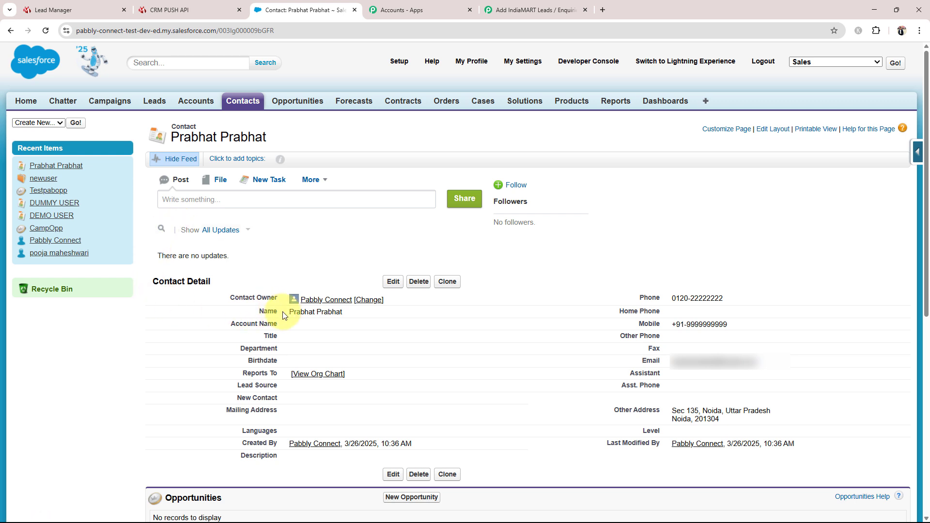
left_click_drag(284, 312, 372, 310)
left_click_drag(668, 297, 830, 303)
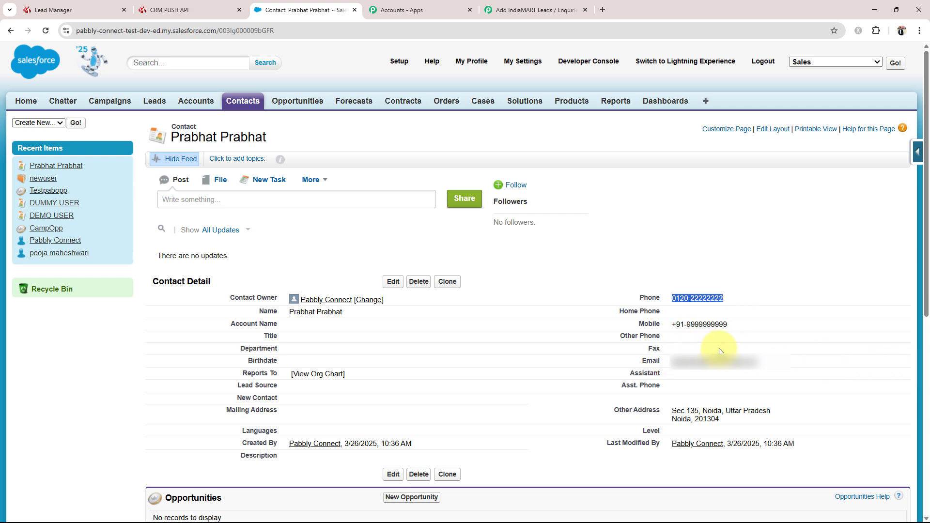
left_click_drag(671, 324, 889, 355)
left_click(711, 402)
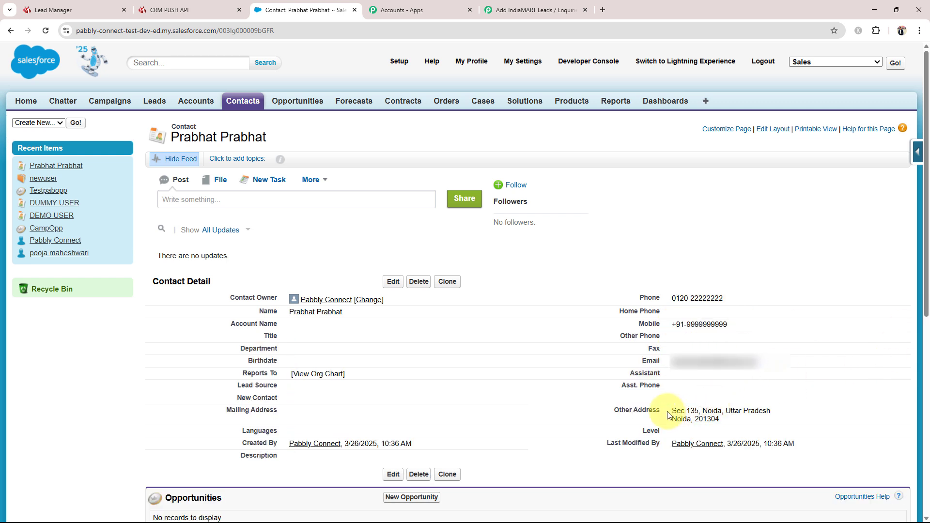
left_click_drag(667, 411, 755, 432)
left_click(408, 367)
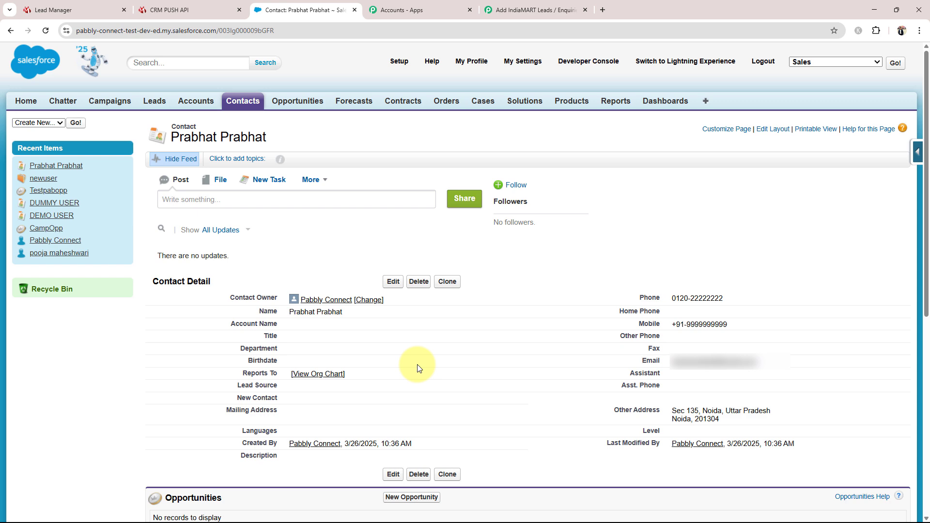
scroll(418, 363, "down", 7)
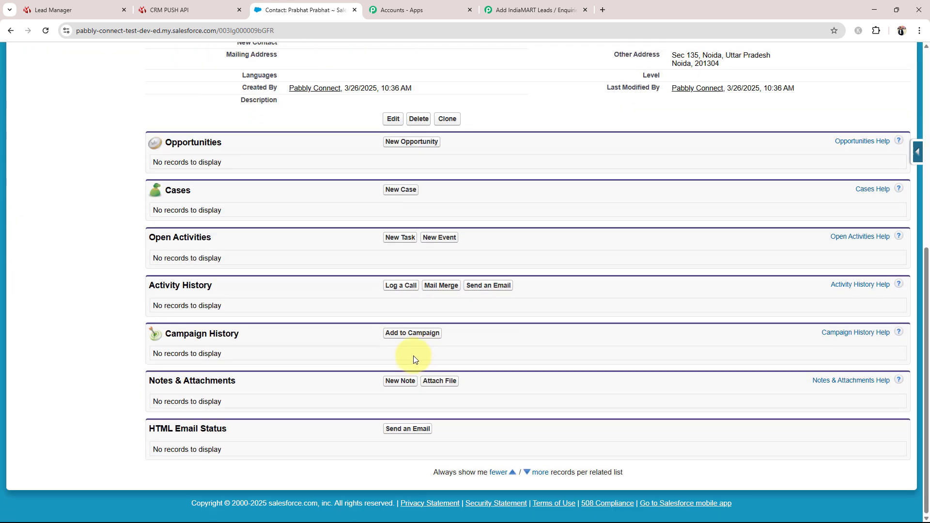
Back in Pabbly, collapse the Salesforce Create Record action under the IndiaMART trigger
left_click(504, 10)
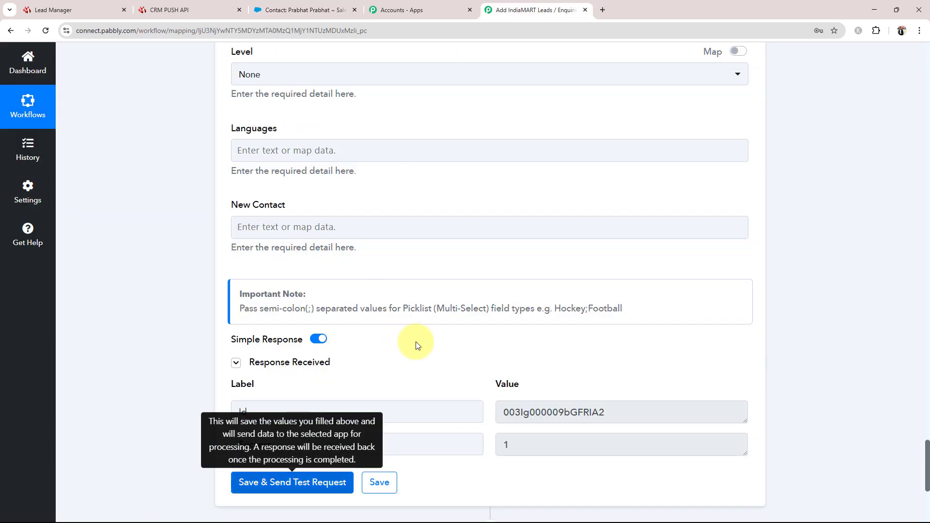
left_click_drag(928, 451, 911, 224)
scroll(377, 397, "up", 15)
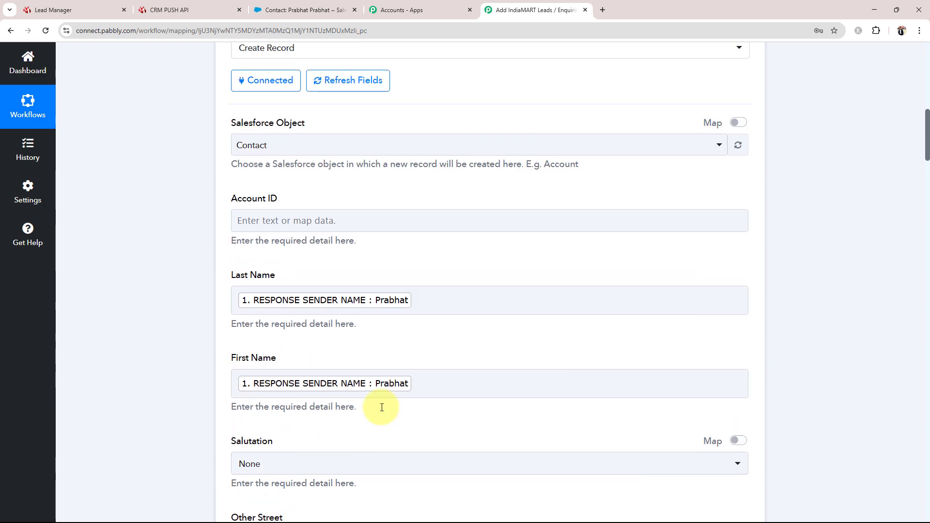
scroll(382, 407, "up", 5)
left_click(353, 209)
scroll(315, 297, "up", 3)
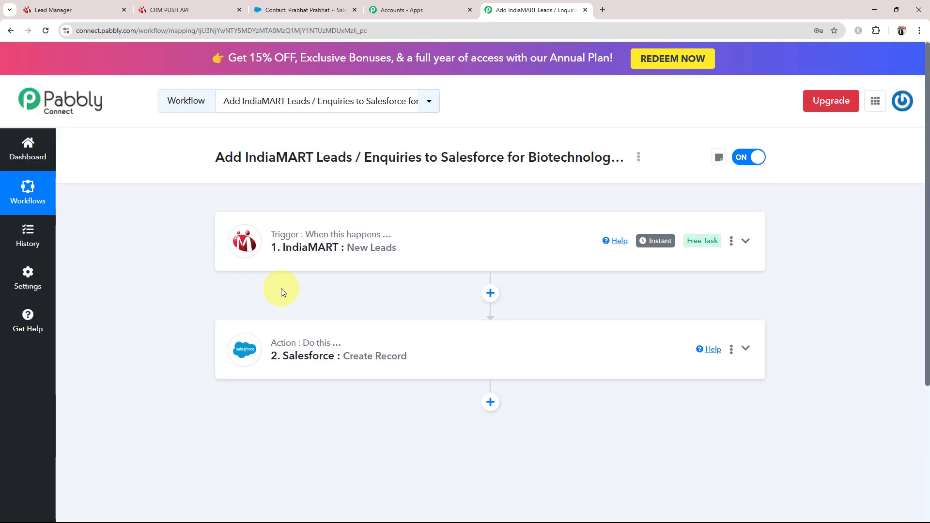